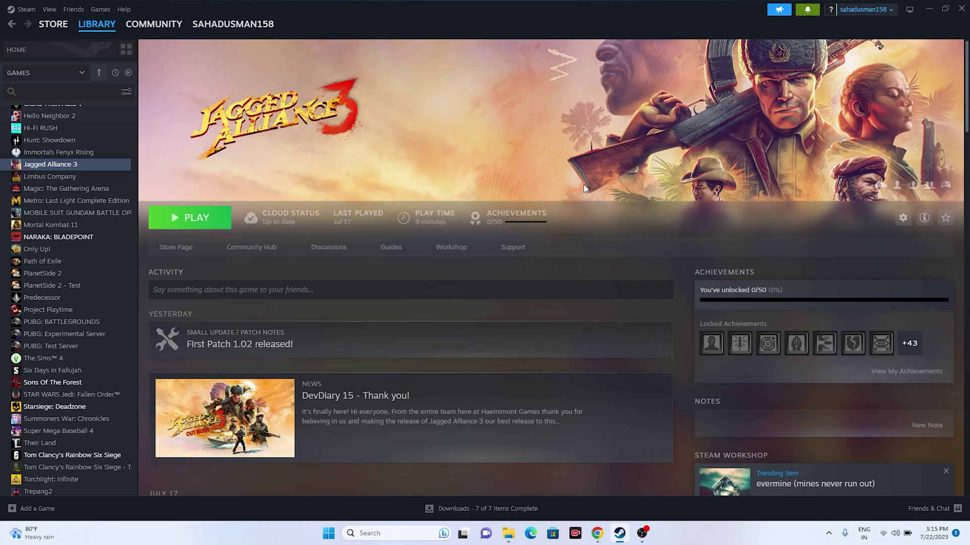
# - Close the Steam window showing the Jagged Alliance 3 library page
pyautogui.click(963, 10)
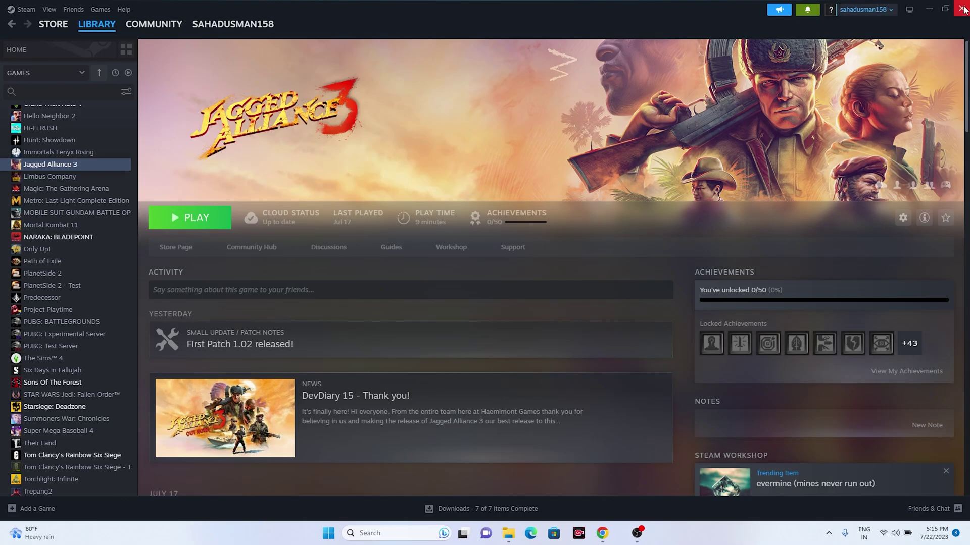
# - Refresh the desktop, relaunch Steam from its desktop shortcut, and minimise it
pyautogui.rightClick(467, 208)
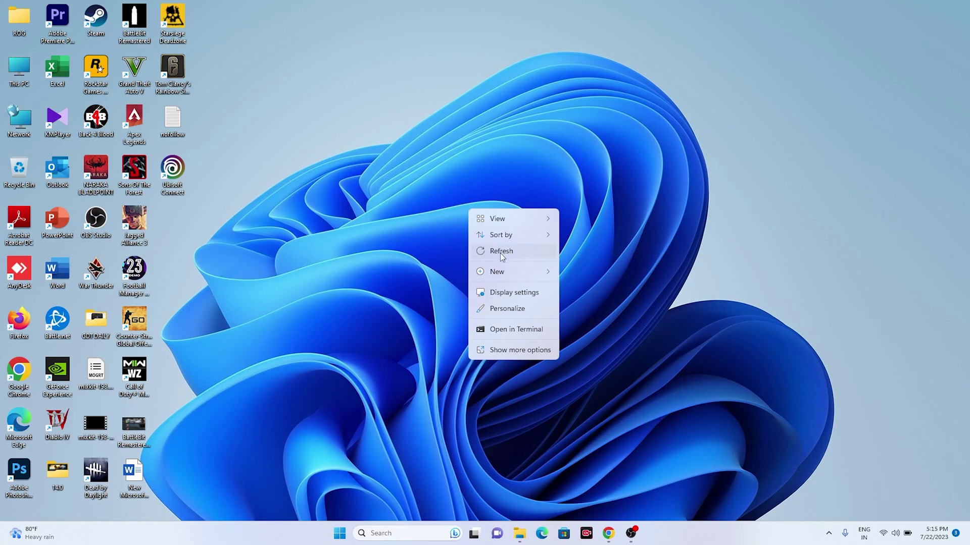
pyautogui.click(500, 255)
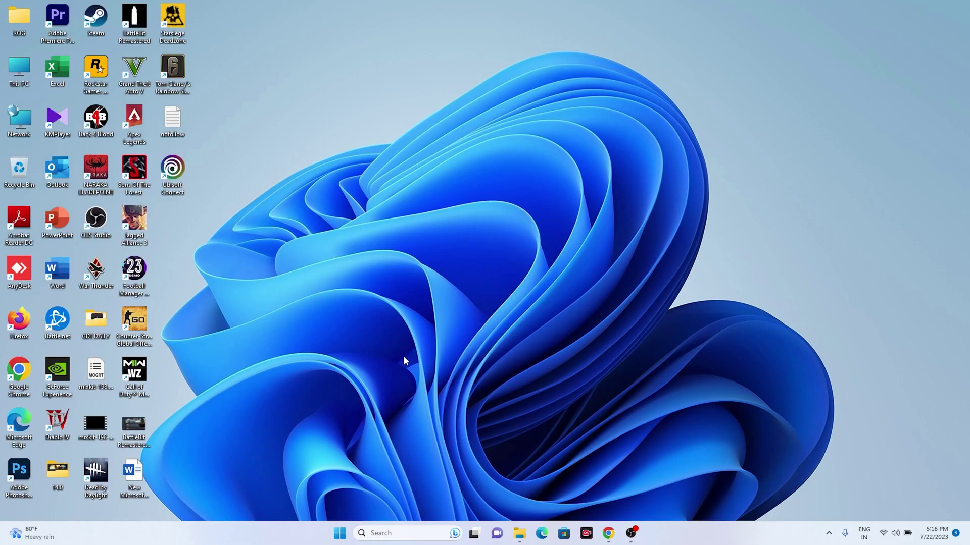
pyautogui.doubleClick(96, 21)
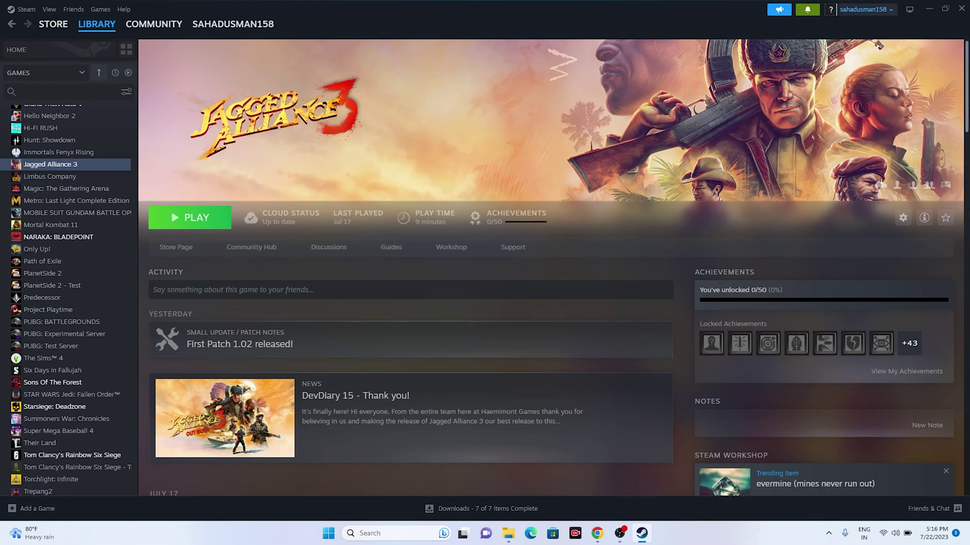
pyautogui.click(928, 9)
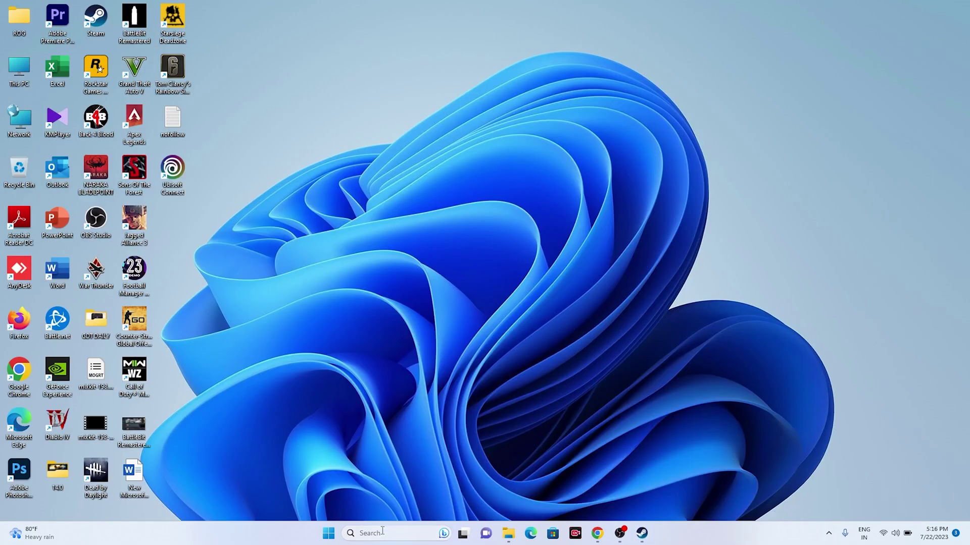
# - Go to Settings' System > Troubleshoot > Other troubleshooters and run the Audio troubleshooter
pyautogui.click(383, 533)
pyautogui.click(388, 453)
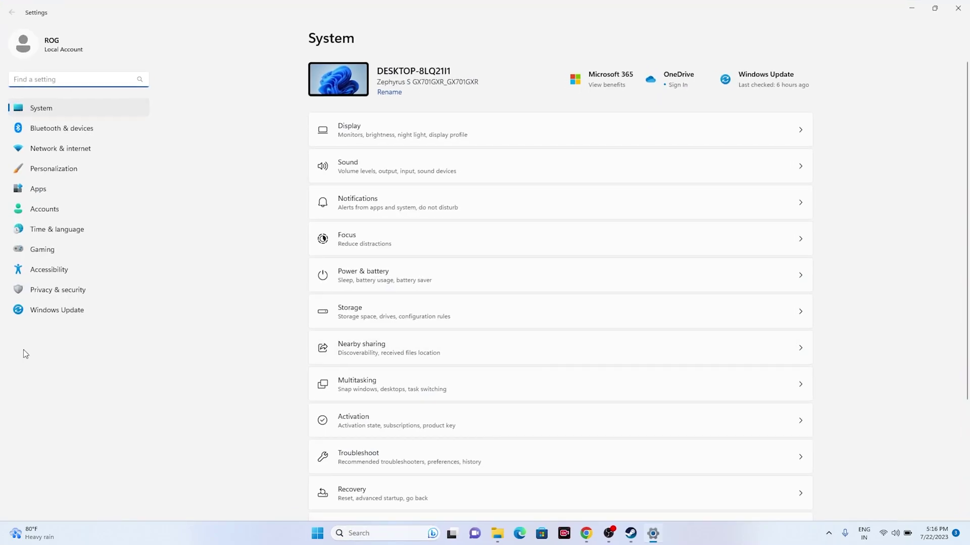
pyautogui.scroll(-3, 709, 224)
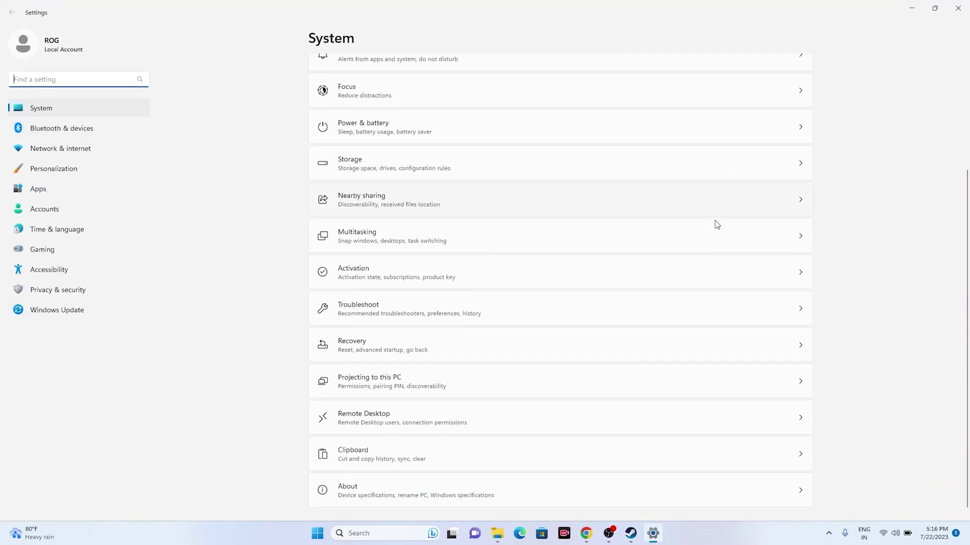
pyautogui.click(343, 304)
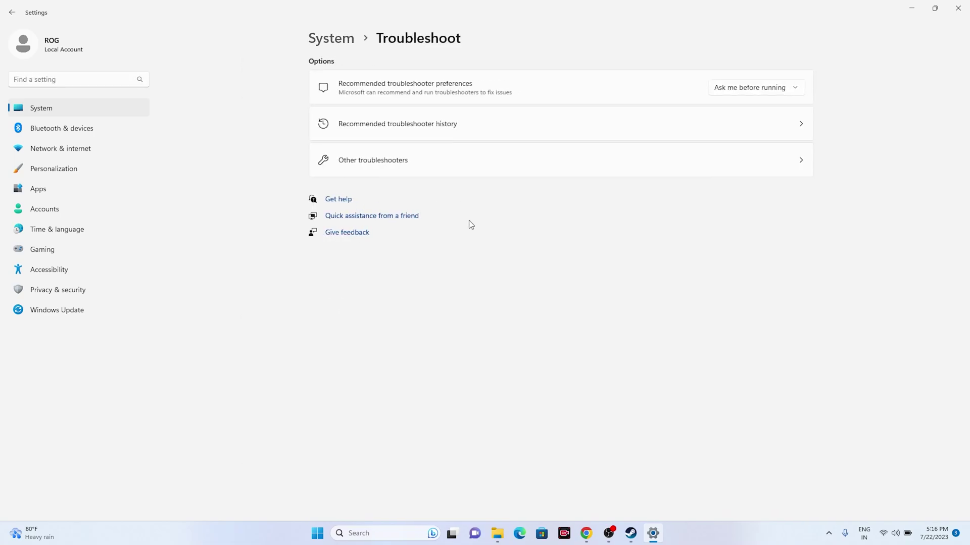
pyautogui.click(338, 162)
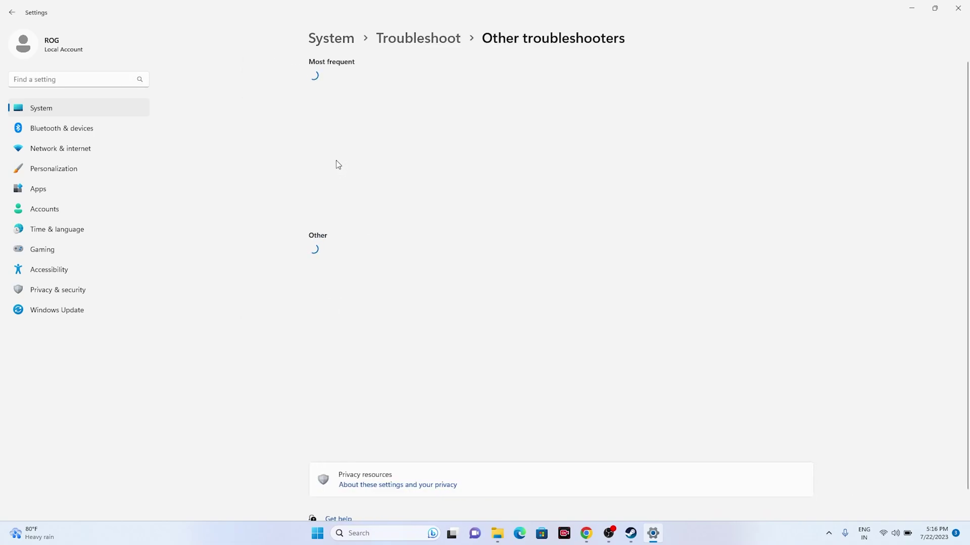
pyautogui.scroll(-2, 896, 210)
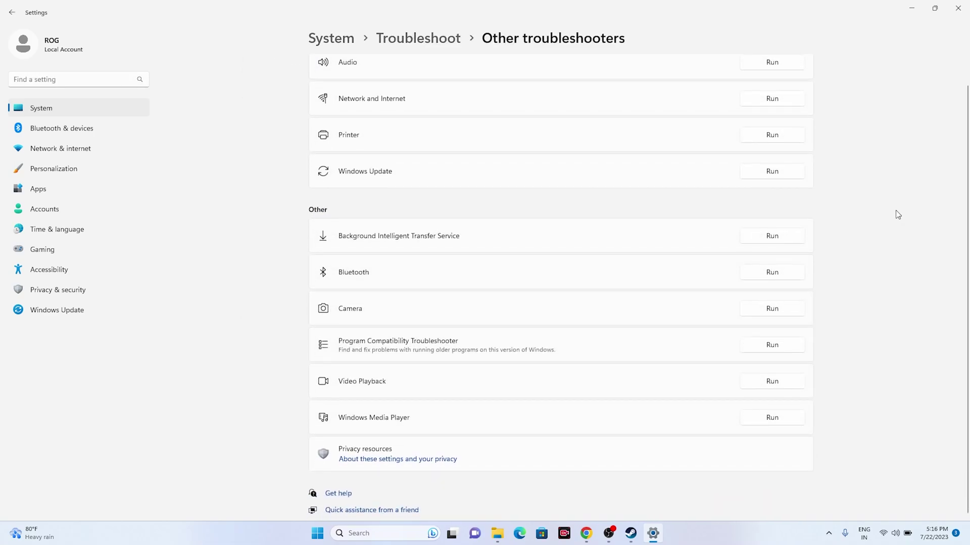
pyautogui.scroll(2, 895, 210)
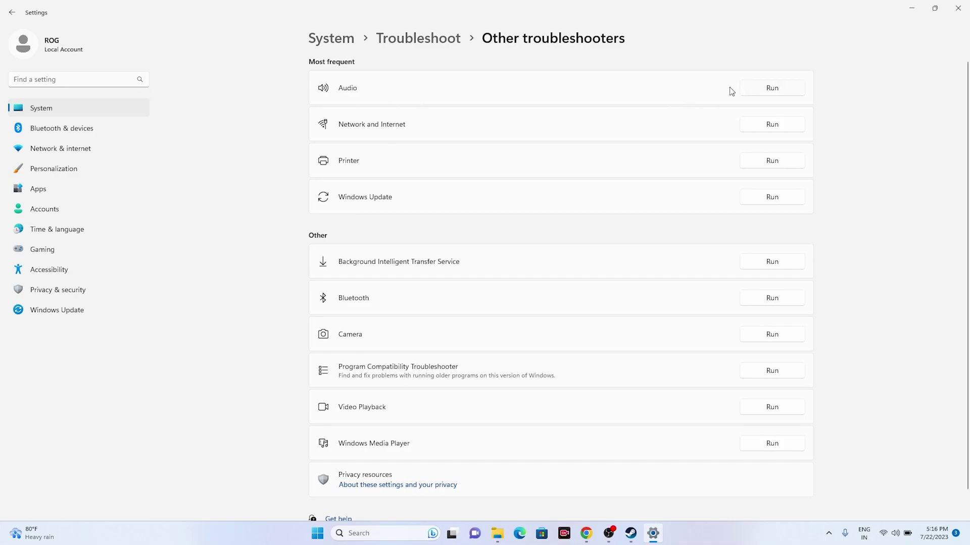
pyautogui.click(761, 89)
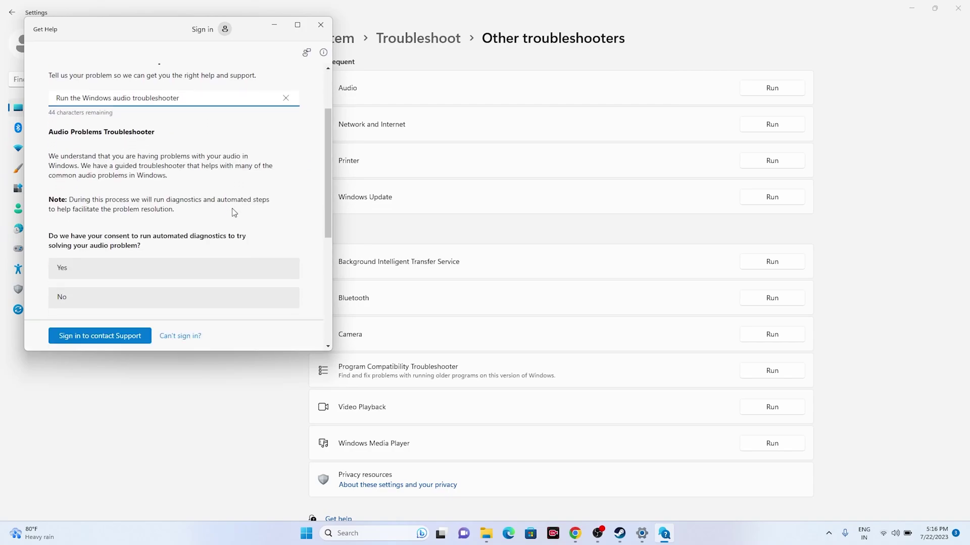
# - Close Get Help without agreeing to run the automated audio diagnostics
pyautogui.scroll(-4, 232, 208)
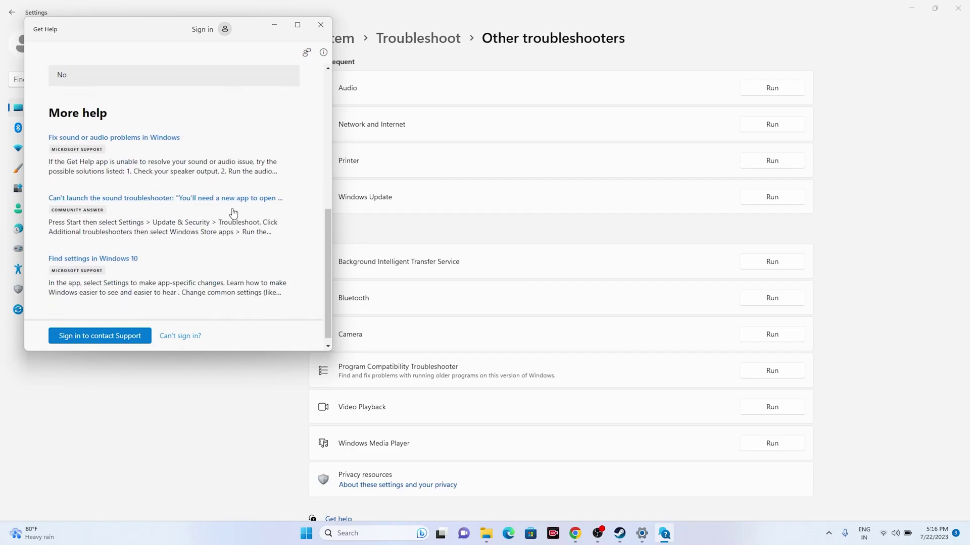
pyautogui.click(321, 25)
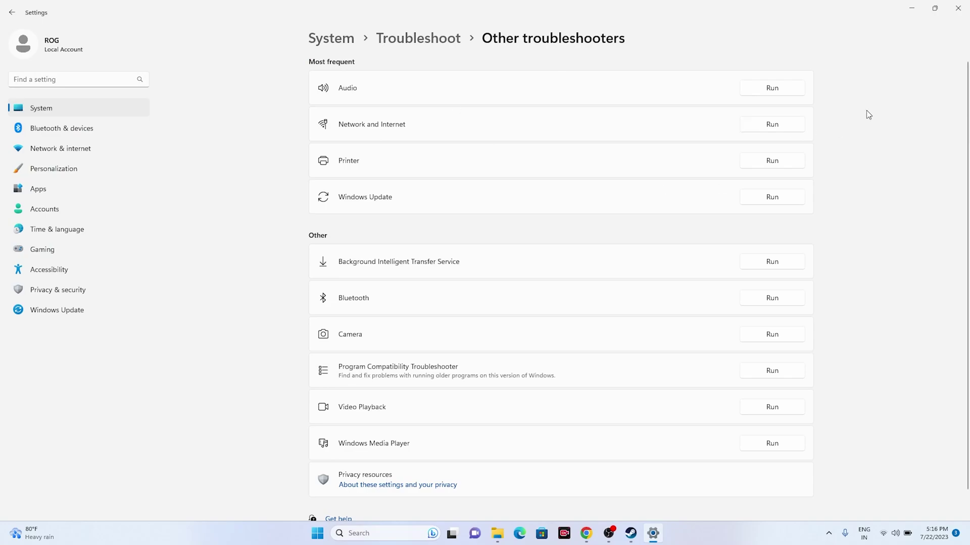
# - Close Settings, restore Steam, and test the Quick Settings volume slider, leaving it at 100
pyautogui.click(958, 13)
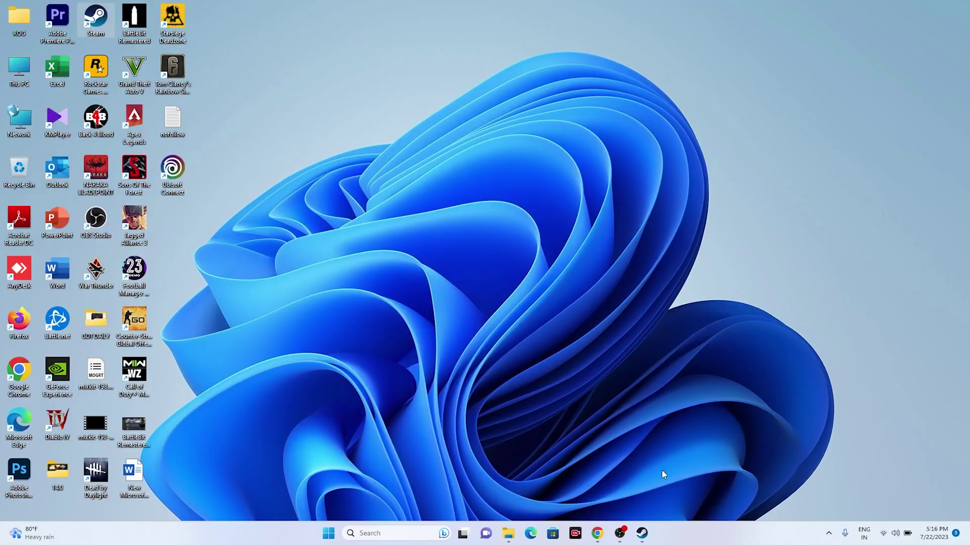
pyautogui.click(631, 534)
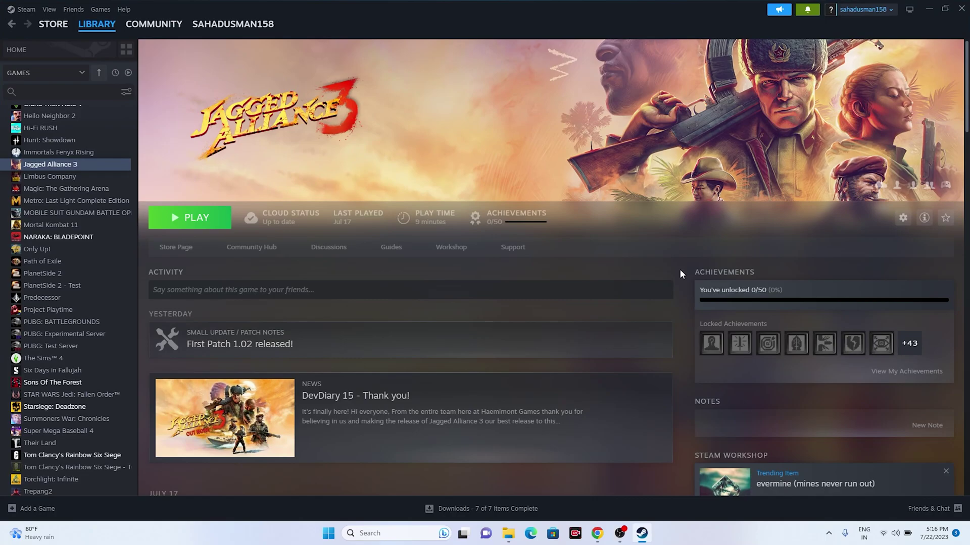
pyautogui.click(896, 537)
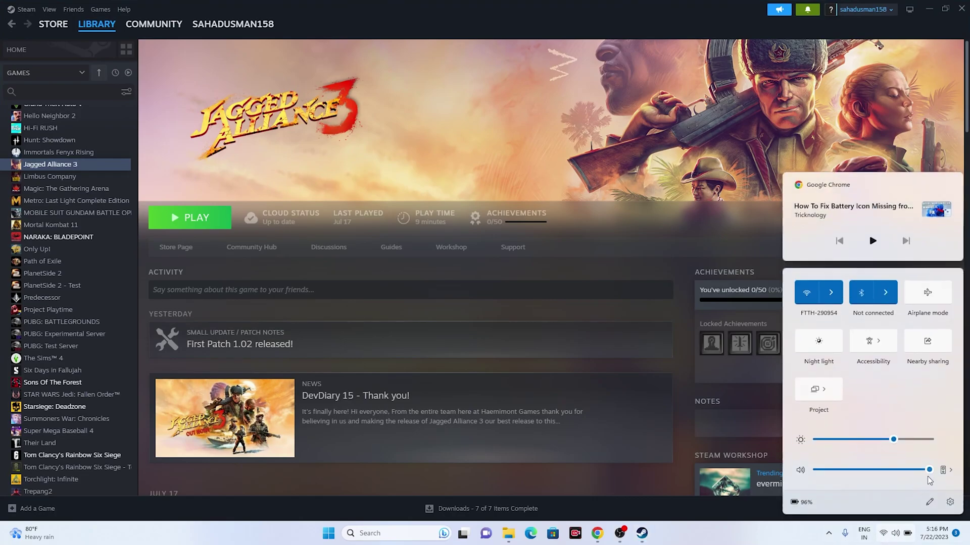
pyautogui.moveTo(933, 470); pyautogui.dragTo(816, 478)
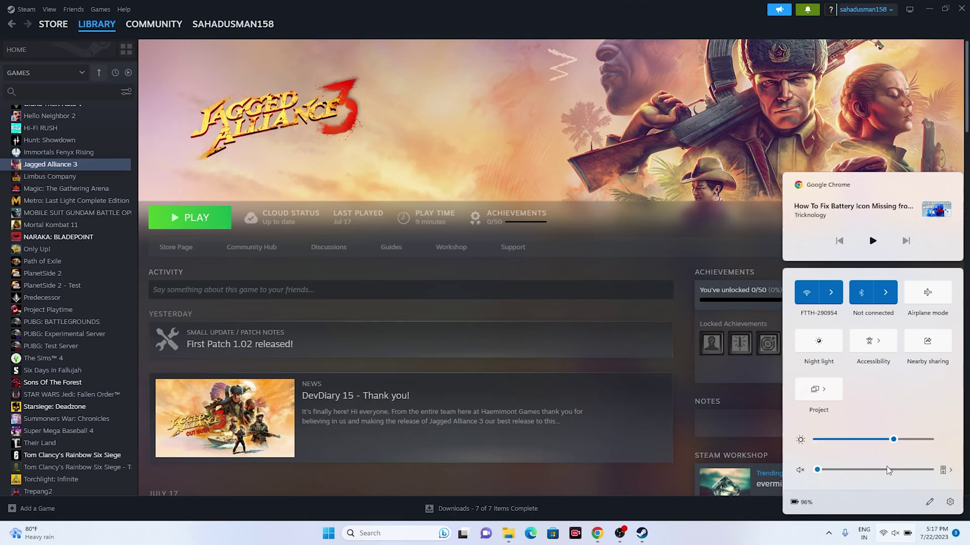
pyautogui.click(932, 471)
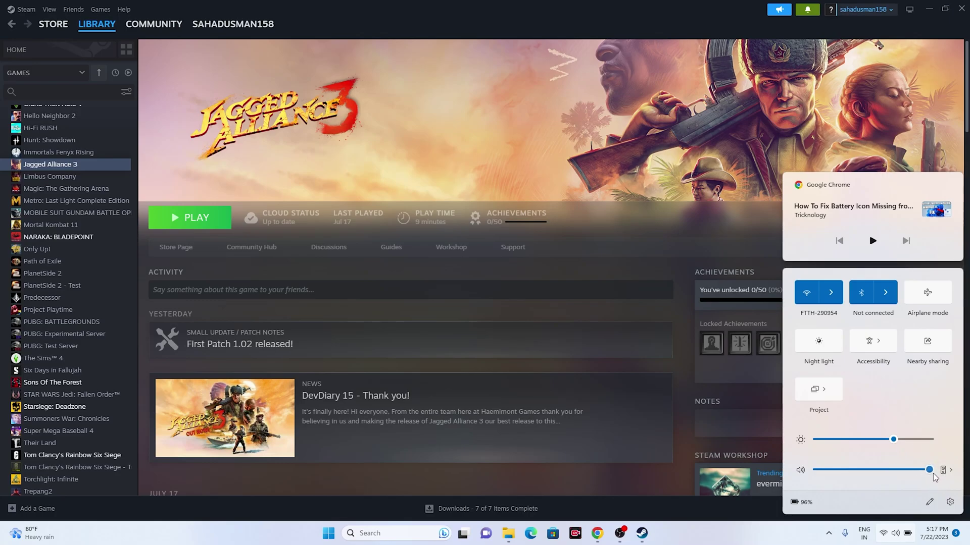
pyautogui.moveTo(935, 477)
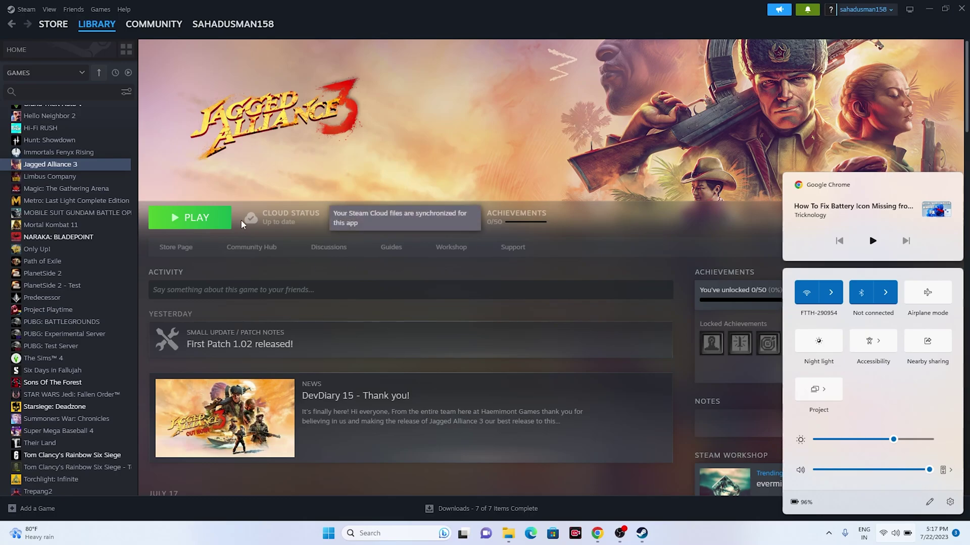
# - Confirm on System > Sound that output goes to Realtek Speakers at 100, then close Settings
pyautogui.click(950, 503)
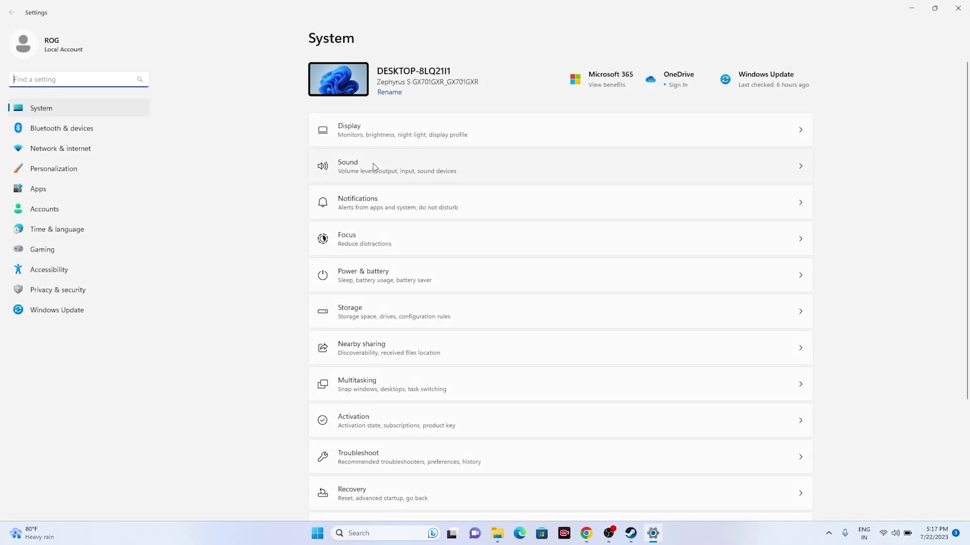
pyautogui.click(373, 167)
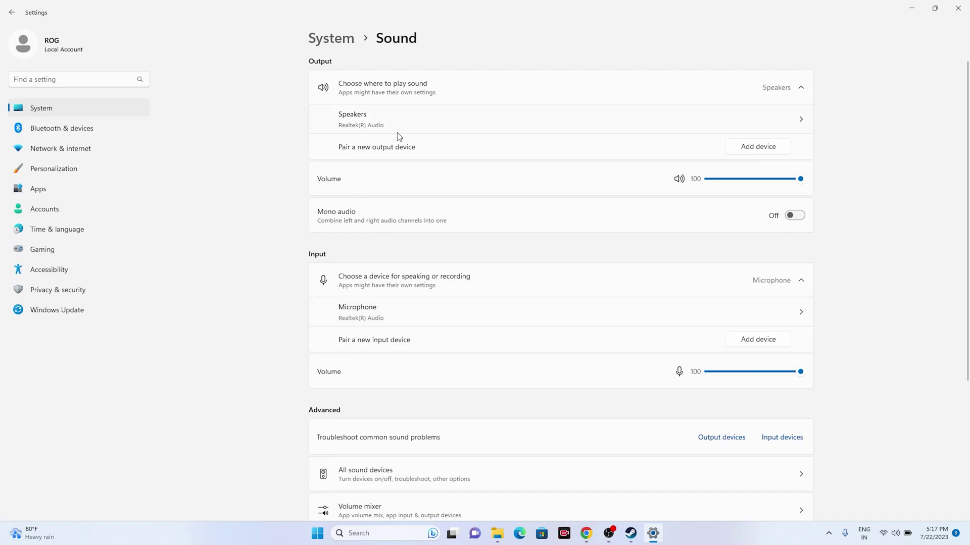
pyautogui.click(966, 3)
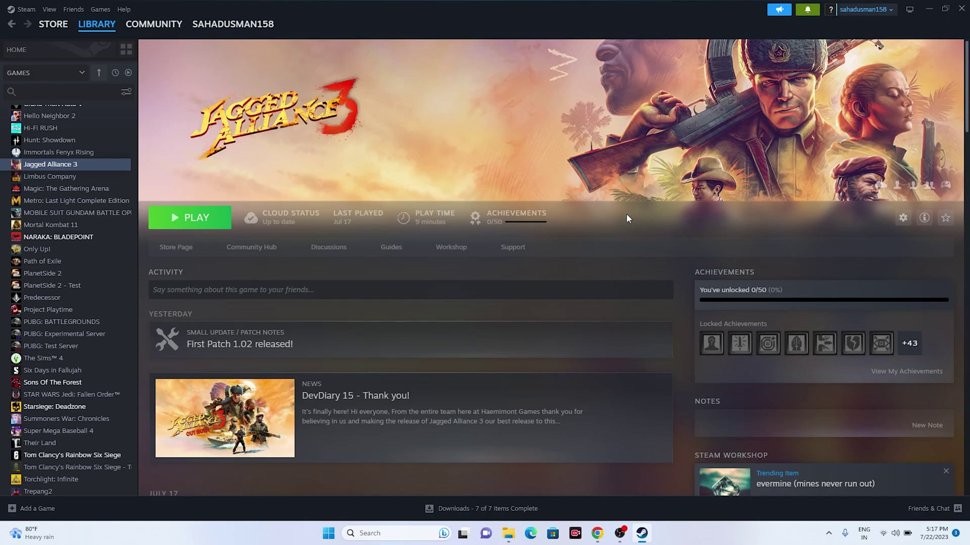
# - Minimise Steam and open Control Panel's Hardware and Sound page
pyautogui.click(930, 9)
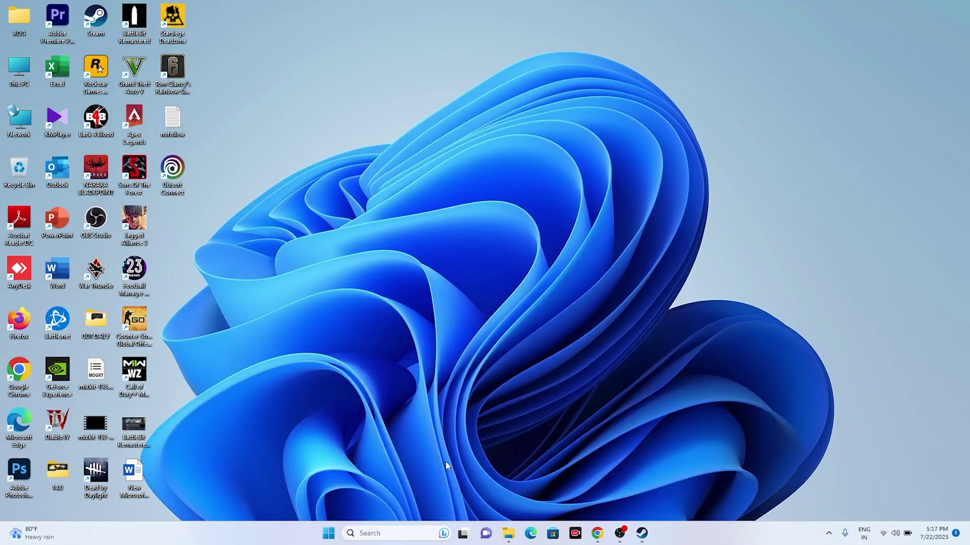
pyautogui.click(397, 530)
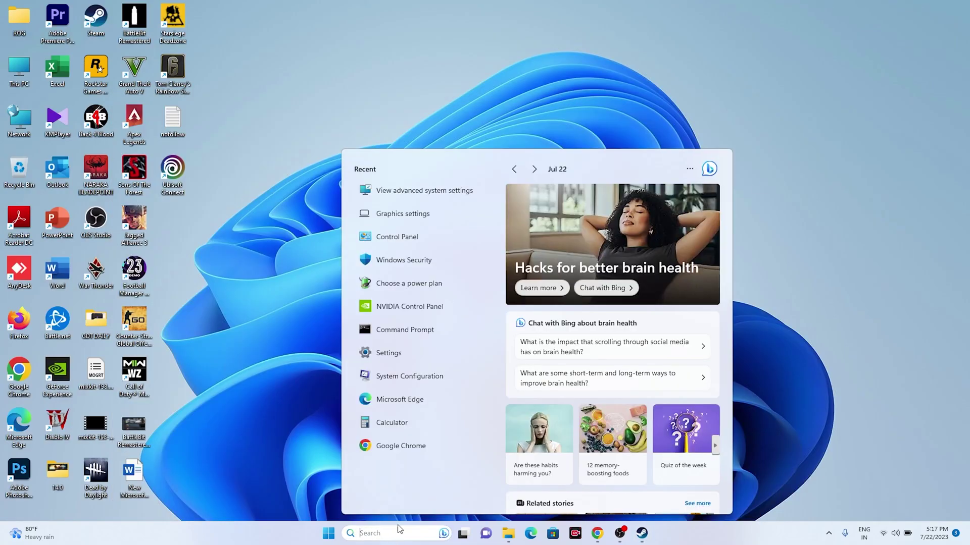
pyautogui.click(430, 235)
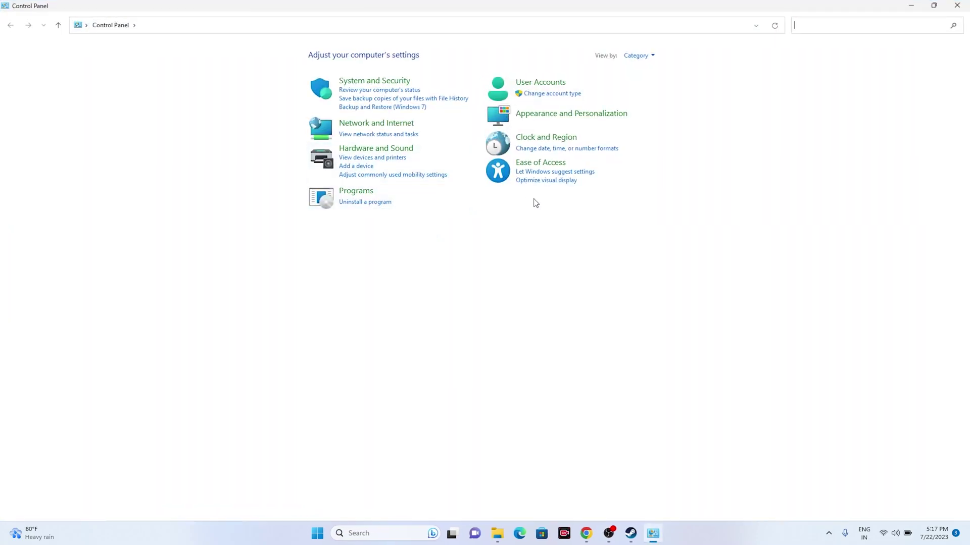
pyautogui.click(370, 150)
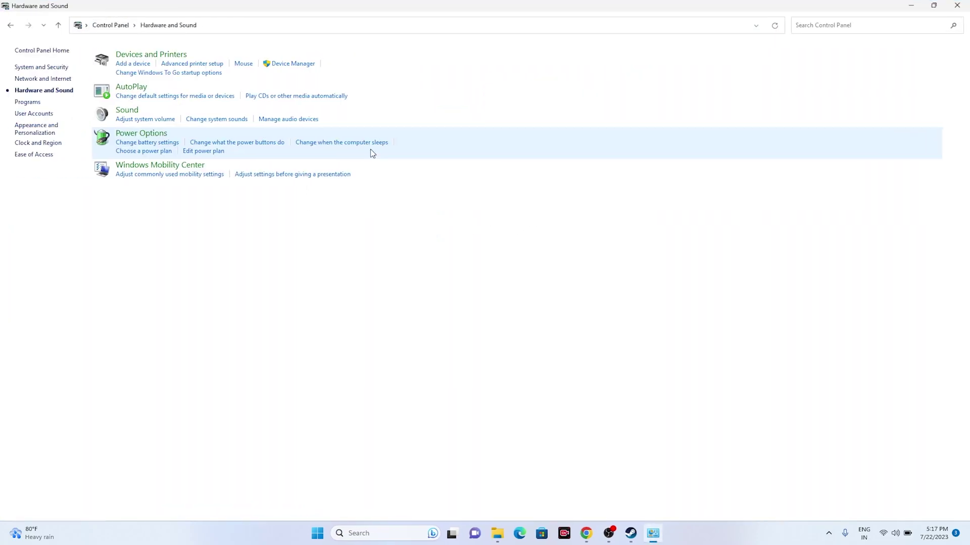
# - Open the Sound dialog showing the playback devices, with Realtek Speakers as default
pyautogui.rightClick(145, 115)
pyautogui.click(151, 110)
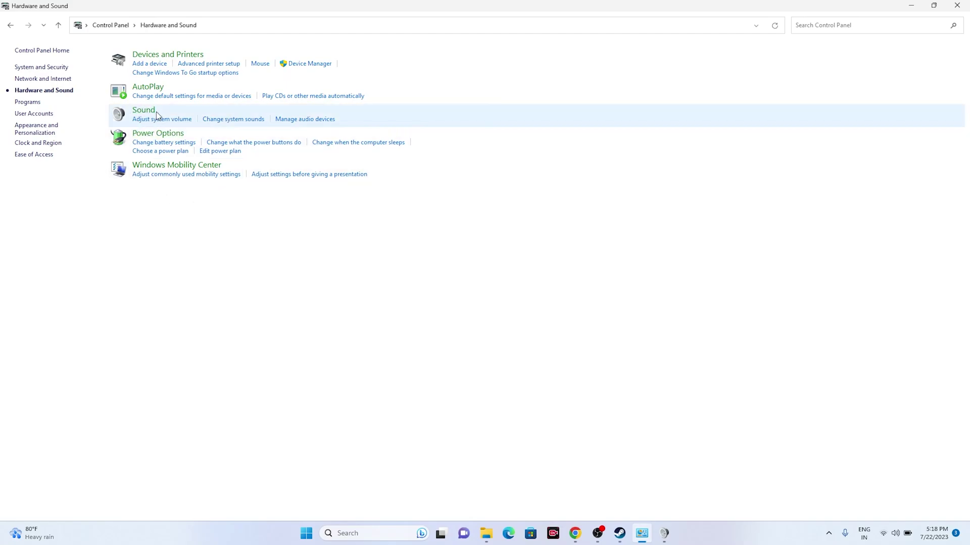
pyautogui.click(663, 533)
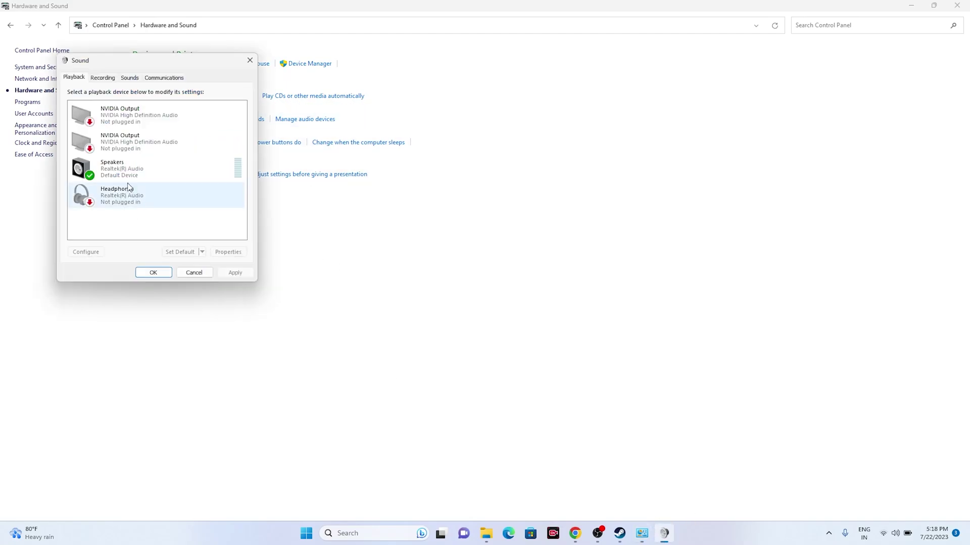
pyautogui.click(128, 81)
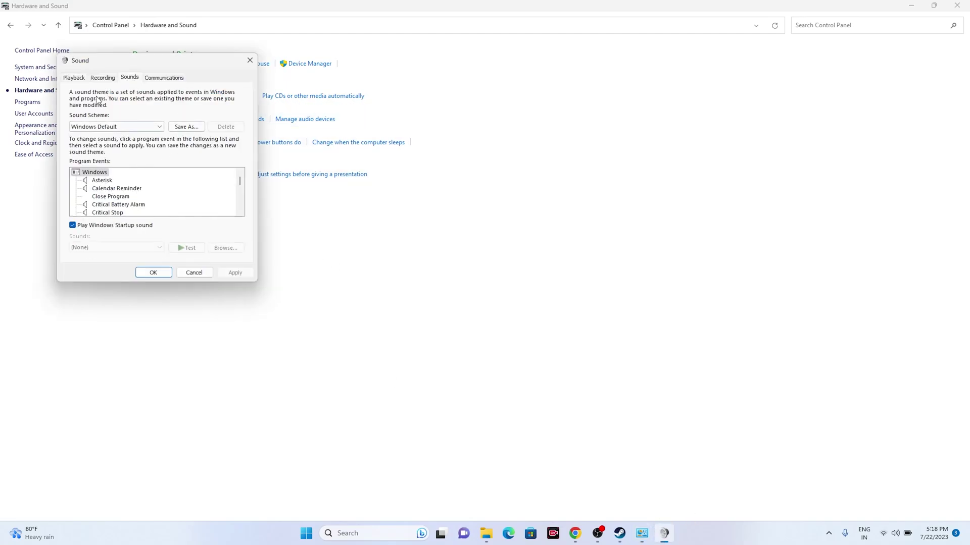
pyautogui.click(194, 272)
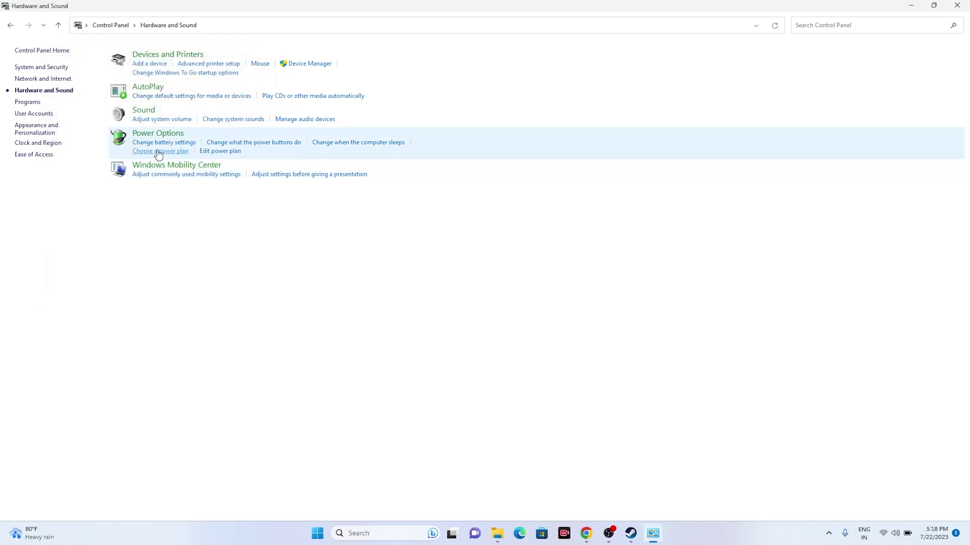
pyautogui.rightClick(152, 112)
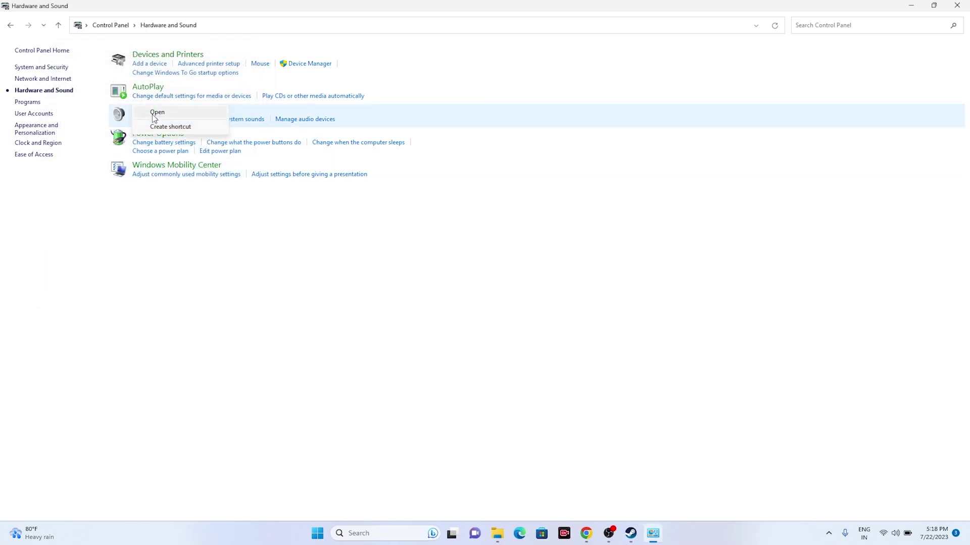
pyautogui.click(154, 112)
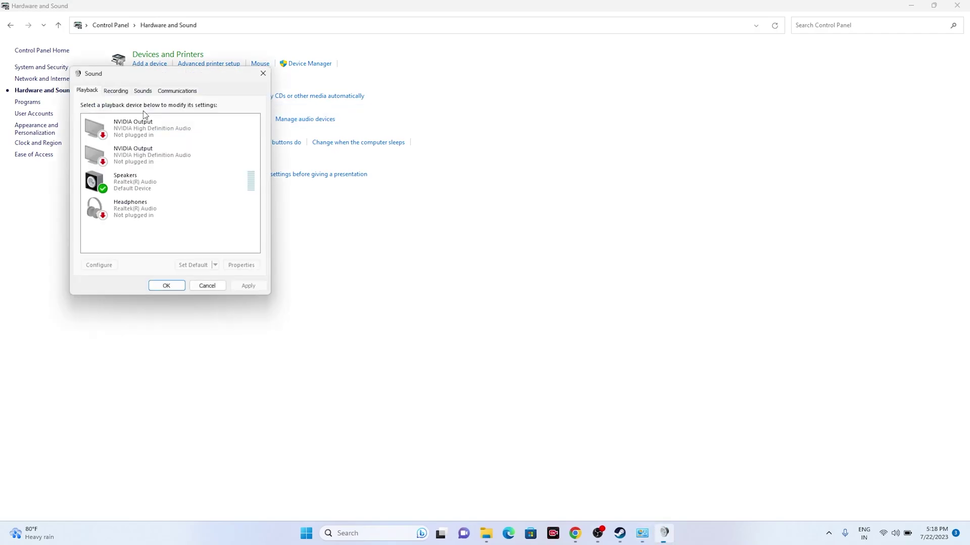
# - Set Speakers' Advanced default format to 24 bit, 48000 Hz (Studio Quality), then close Control Panel
pyautogui.click(138, 183)
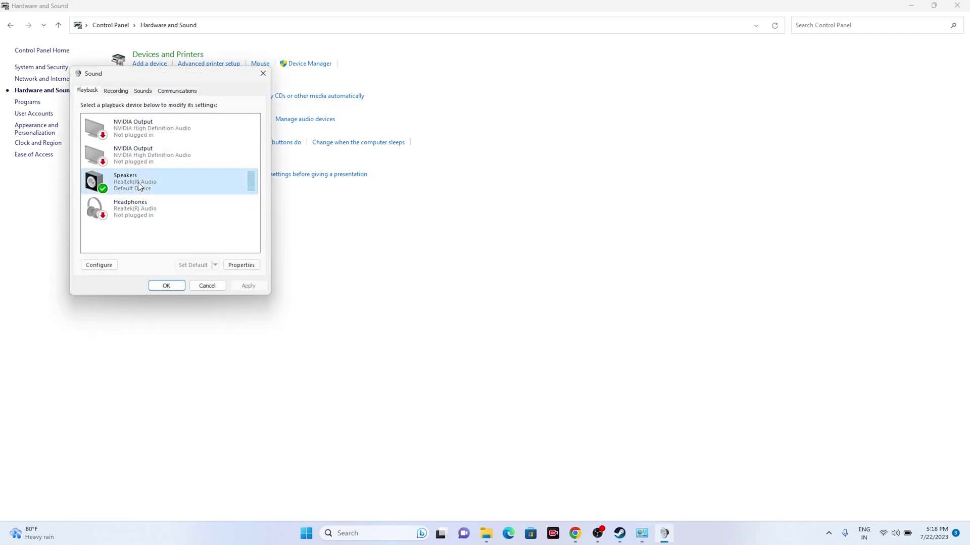
pyautogui.rightClick(138, 183)
pyautogui.click(163, 265)
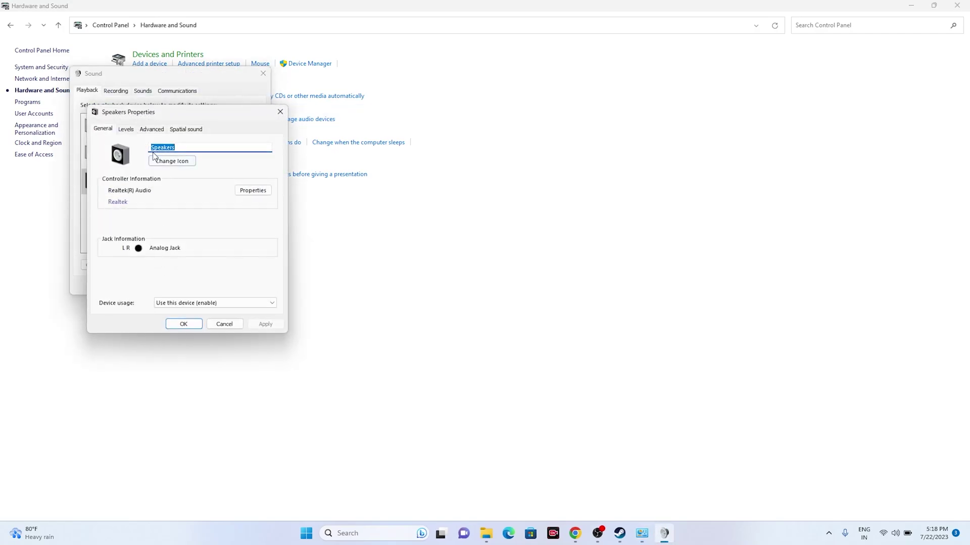
pyautogui.click(130, 132)
pyautogui.click(143, 130)
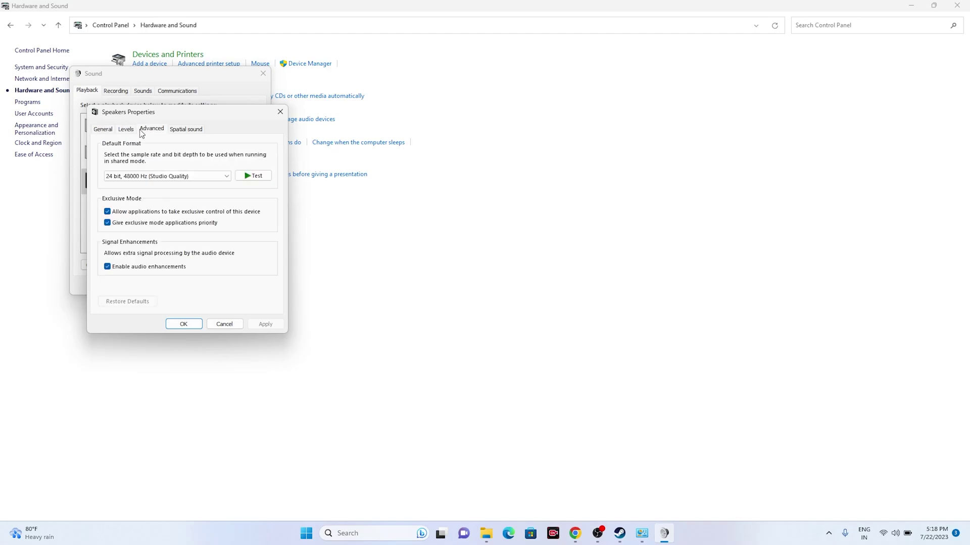
pyautogui.click(140, 176)
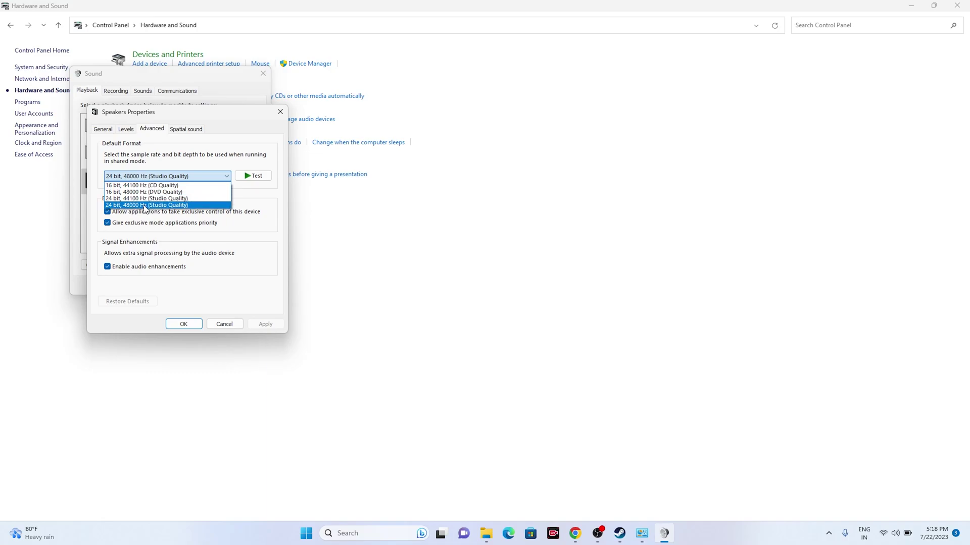
pyautogui.click(143, 206)
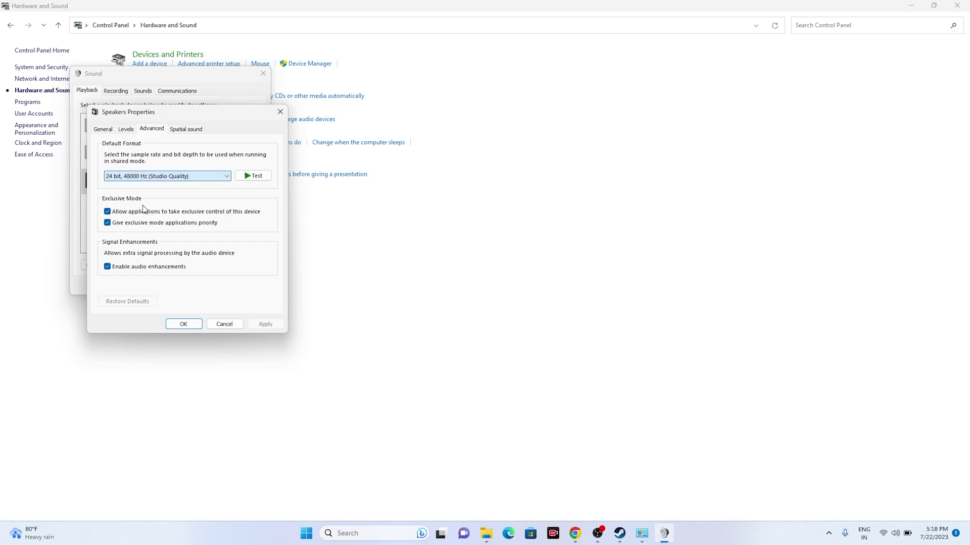
pyautogui.click(184, 323)
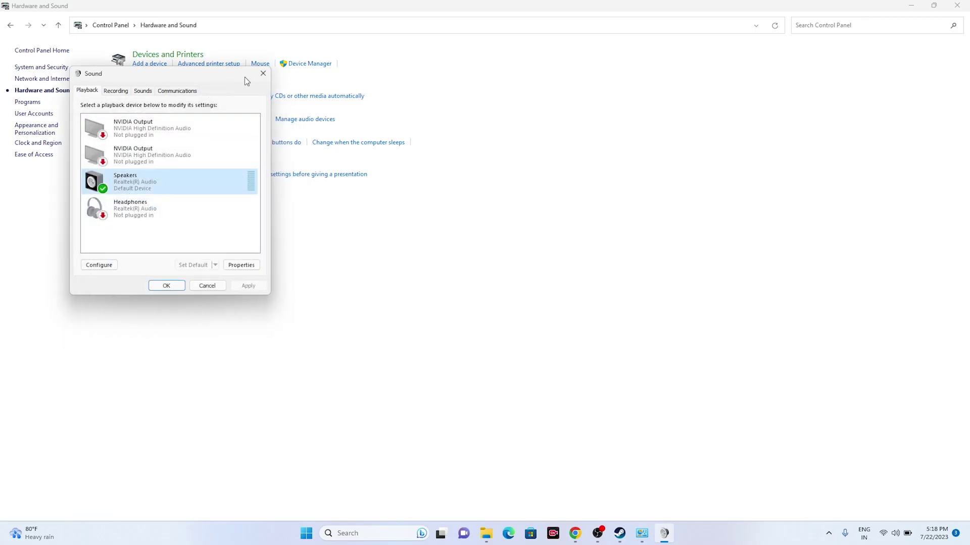
pyautogui.click(262, 74)
pyautogui.click(957, 5)
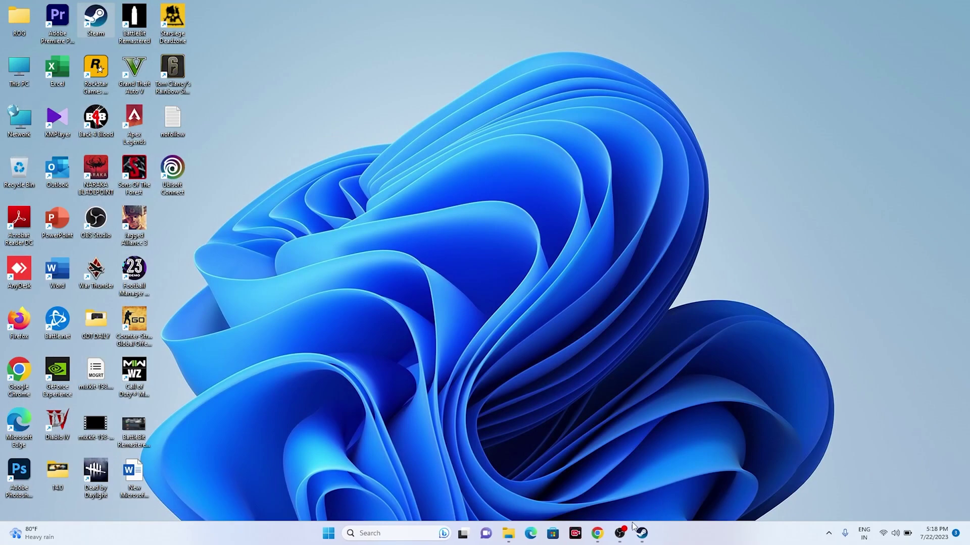
# - Restore Steam on the Jagged Alliance 3 page, then minimise it again
pyautogui.click(641, 533)
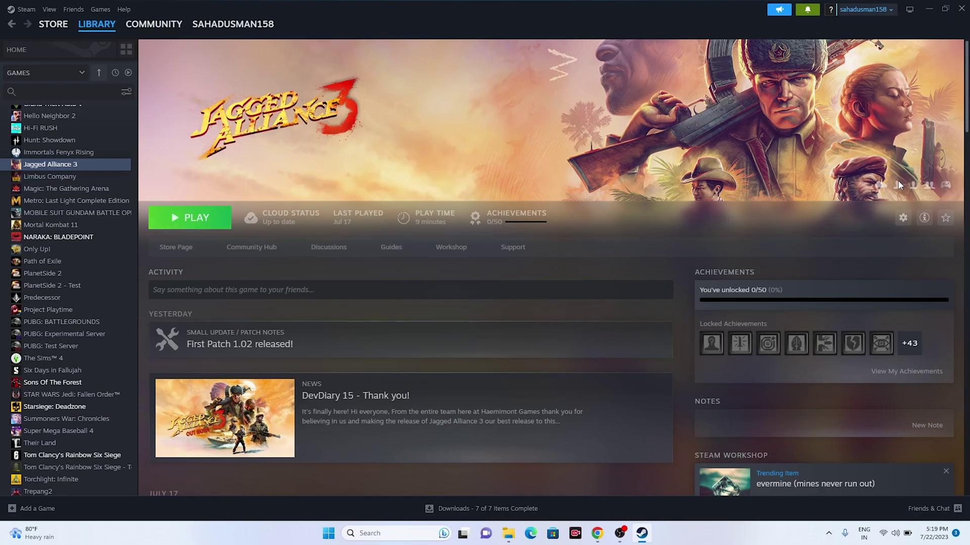
pyautogui.click(929, 9)
# - Open the Speakers properties via Control Panel's Hardware and Sound > Sound dialog
pyautogui.click(389, 533)
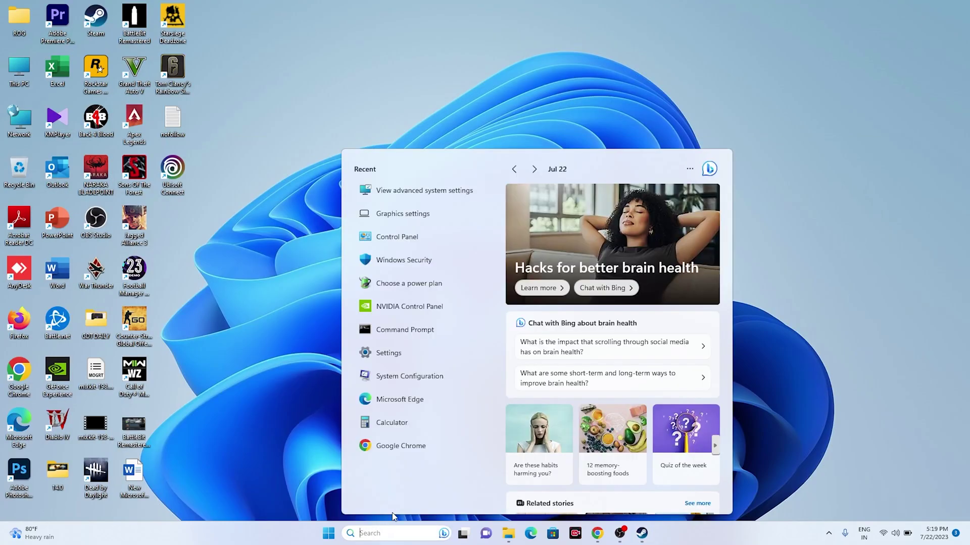
pyautogui.click(404, 236)
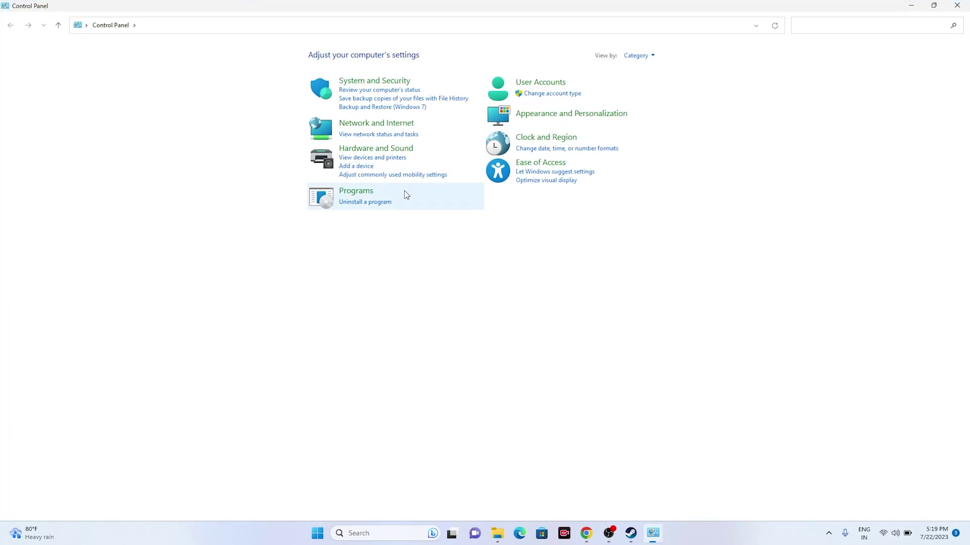
pyautogui.click(374, 148)
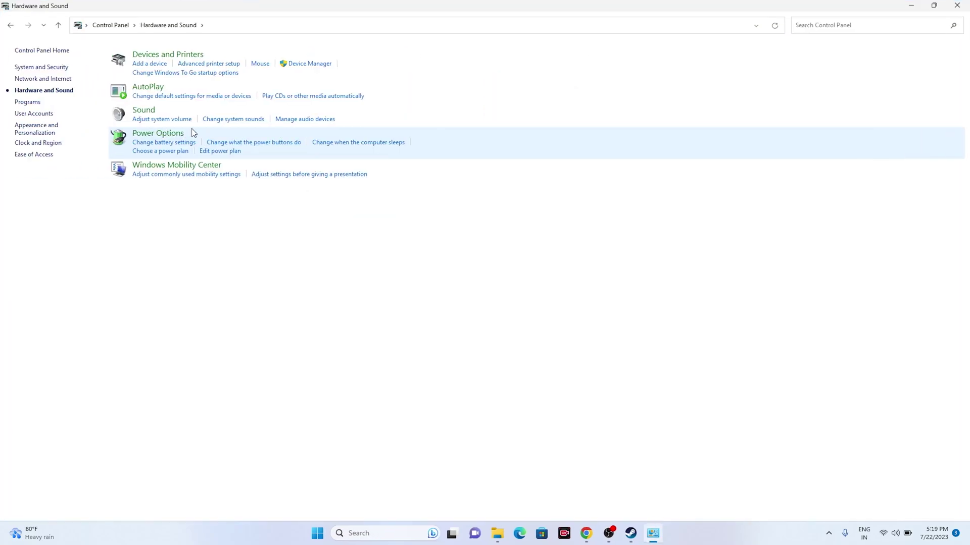
pyautogui.click(145, 110)
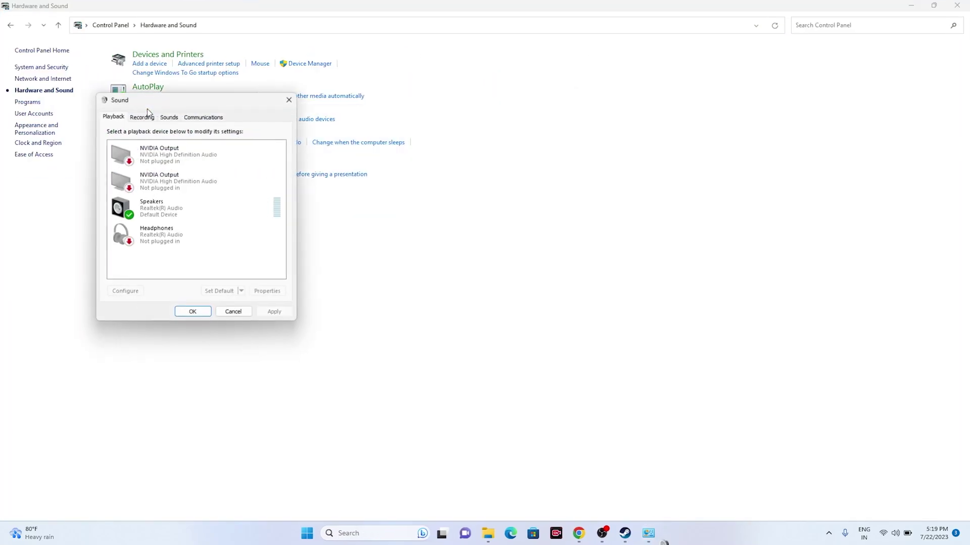
pyautogui.rightClick(156, 208)
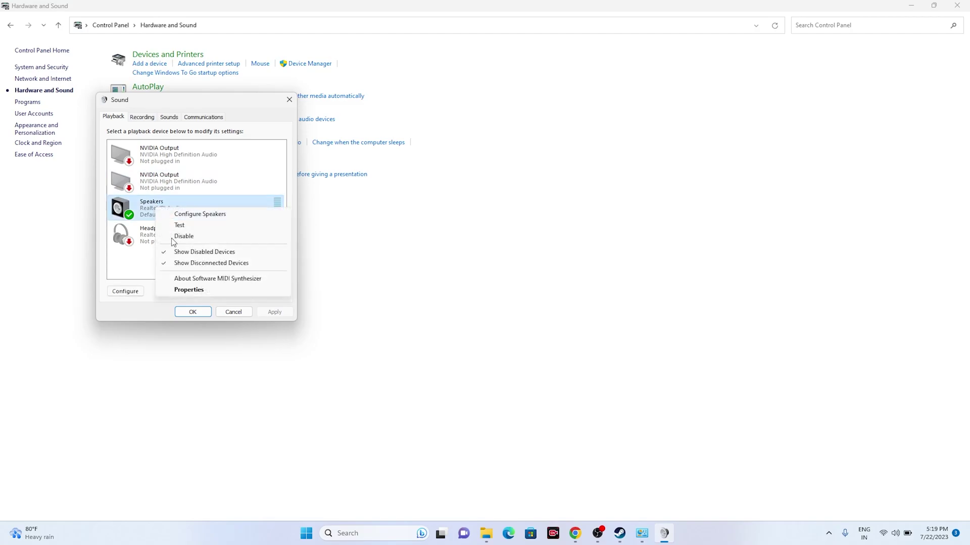
pyautogui.click(182, 289)
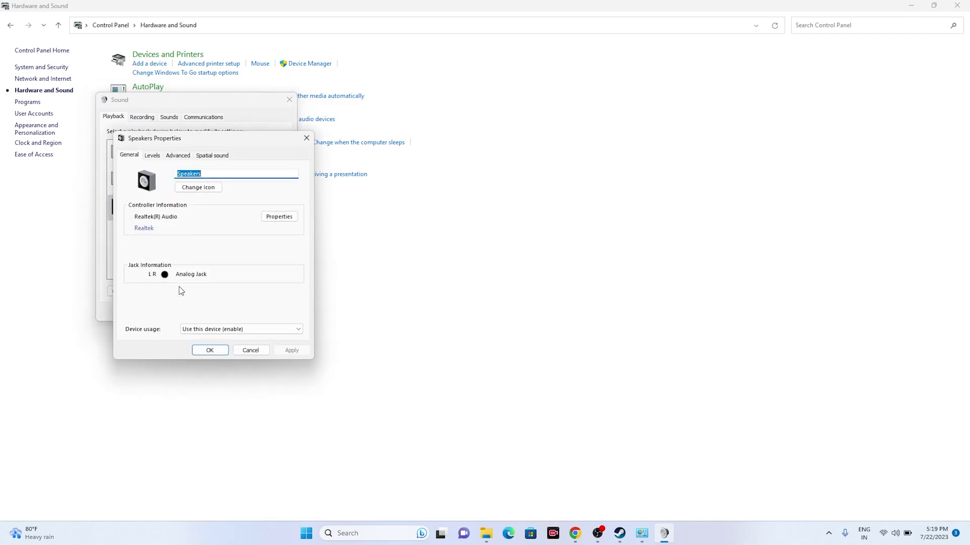
# - Set the speakers' Spatial sound format to Off, apply, and close the sound dialogs
pyautogui.click(212, 155)
pyautogui.click(137, 203)
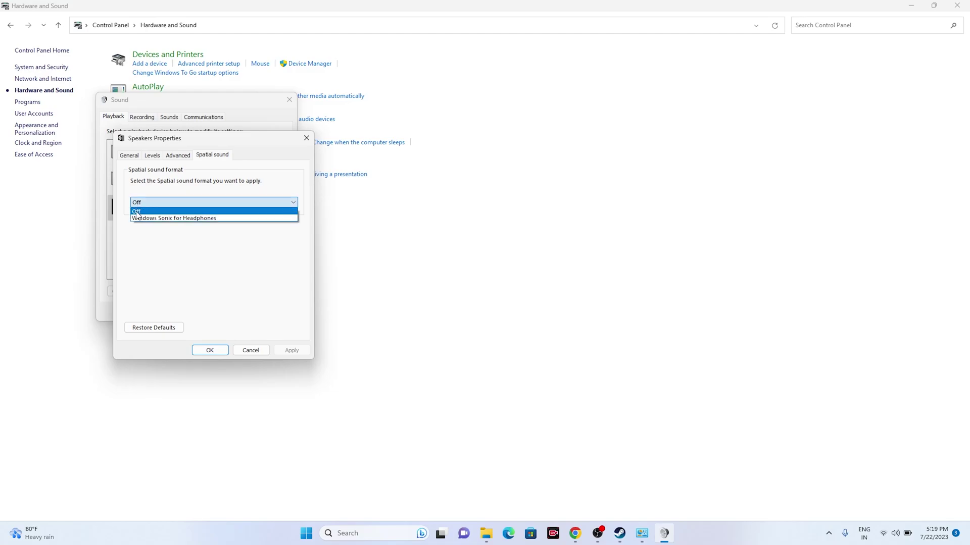
pyautogui.click(136, 212)
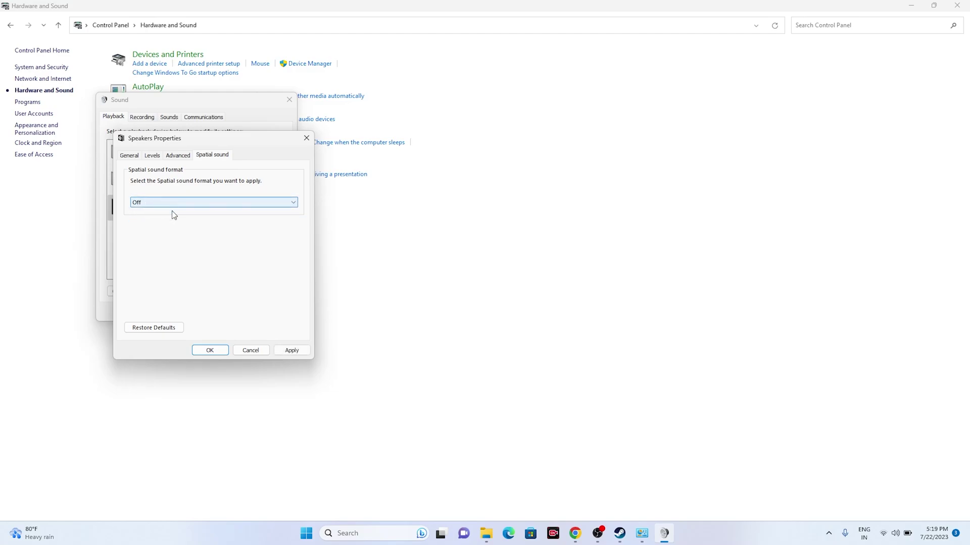
pyautogui.click(290, 350)
pyautogui.click(210, 351)
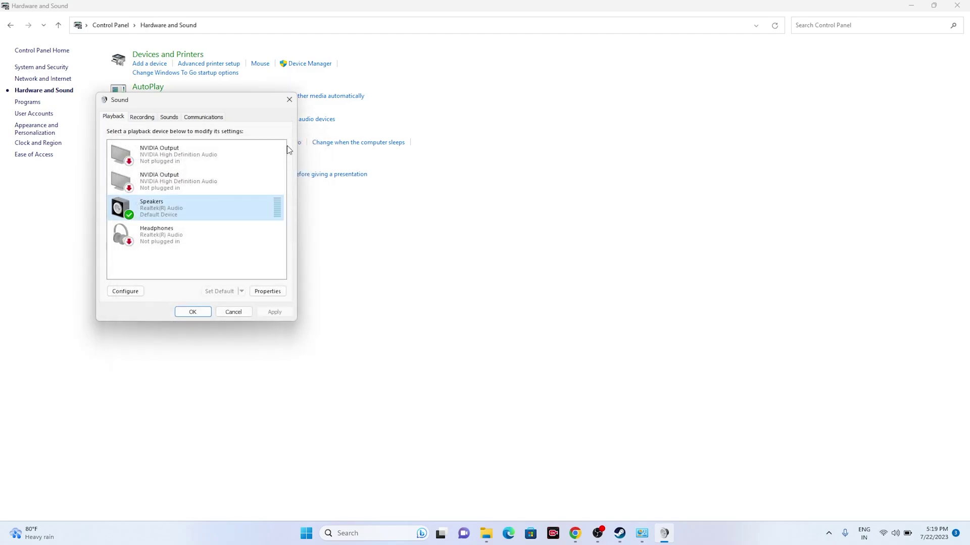
pyautogui.click(288, 100)
pyautogui.hotkey('alt', 'F4')
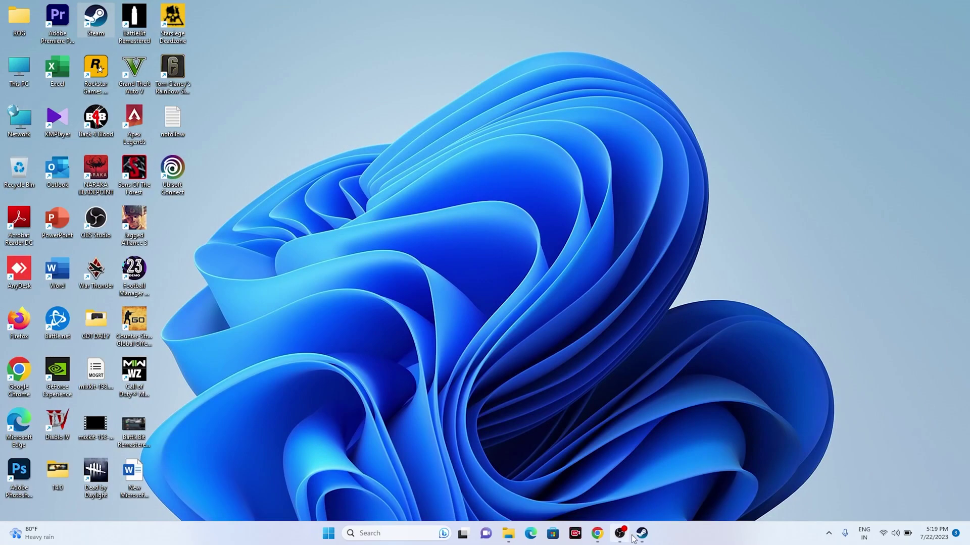
pyautogui.click(638, 534)
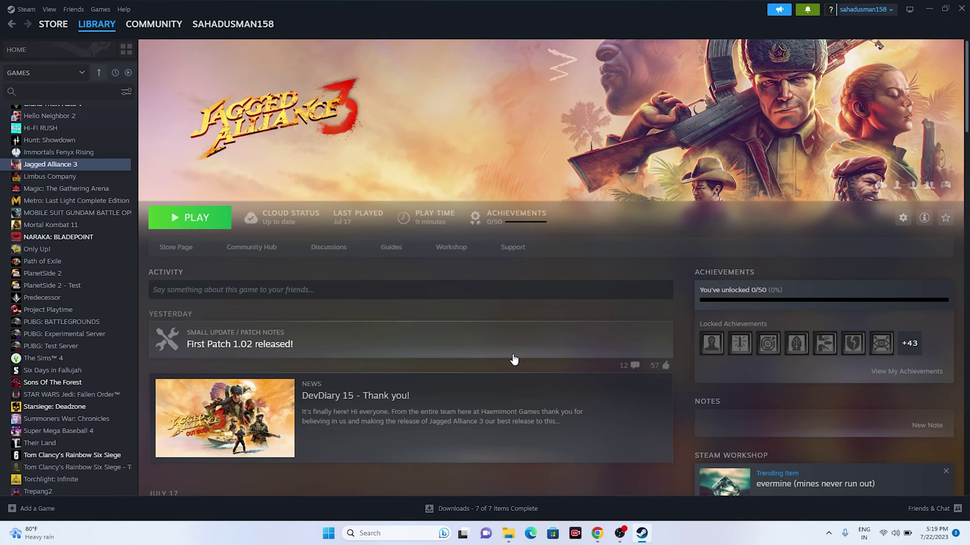
pyautogui.click(929, 8)
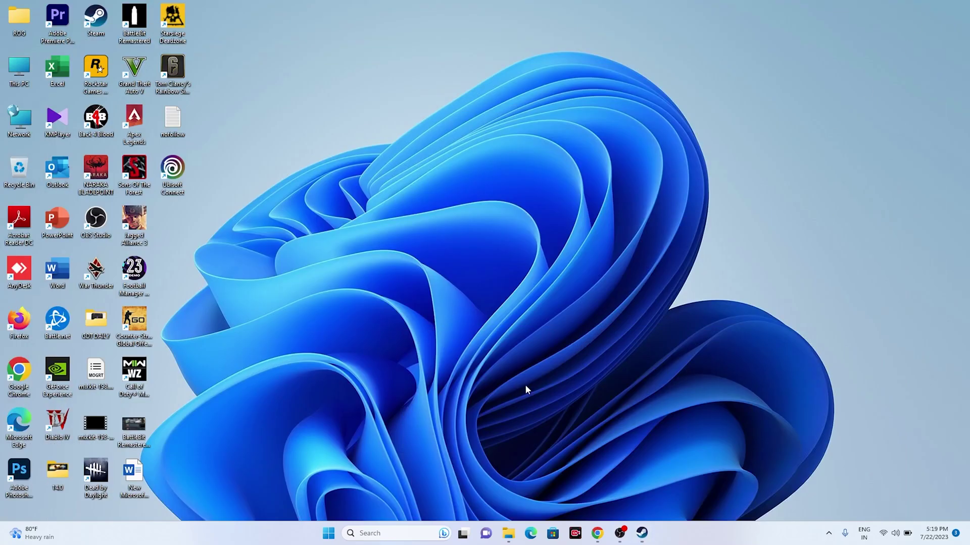
pyautogui.click(370, 534)
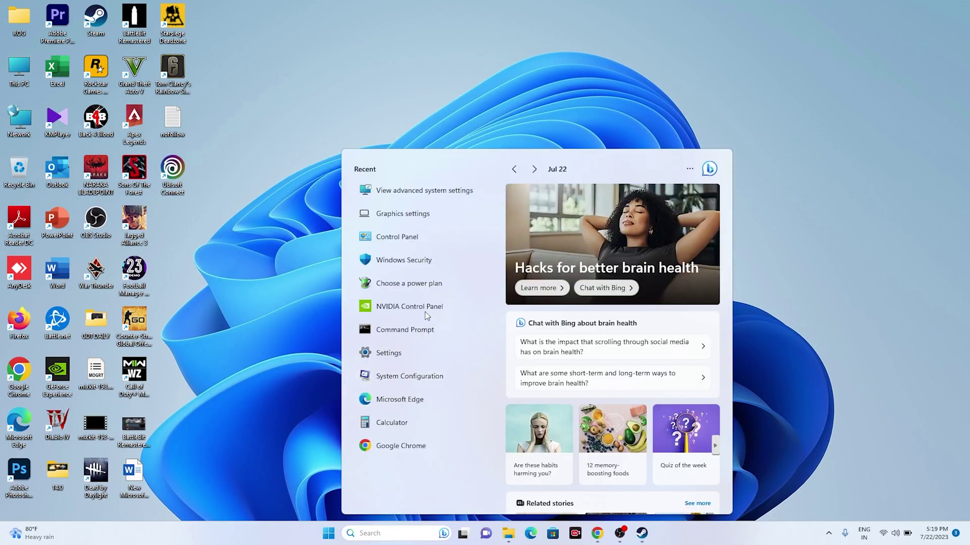
pyautogui.click(417, 244)
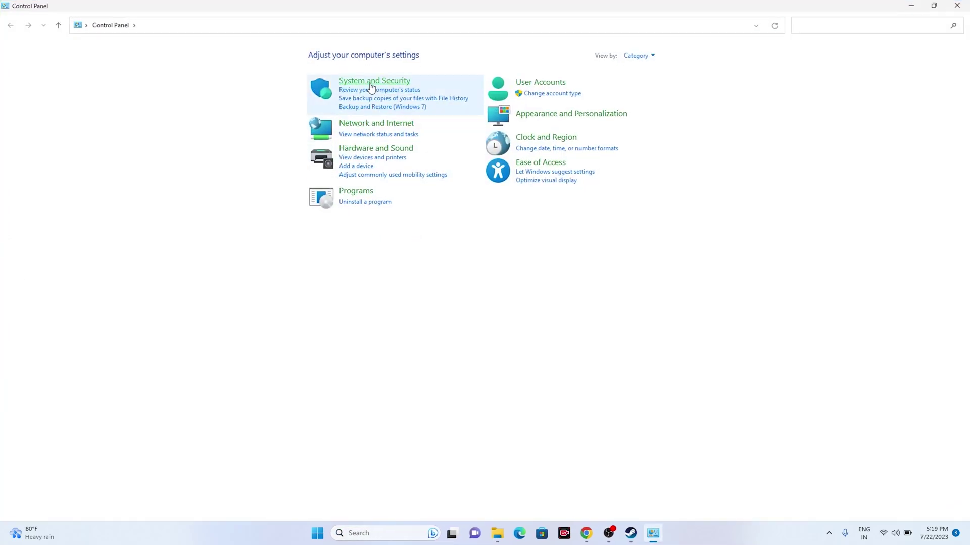
pyautogui.click(371, 150)
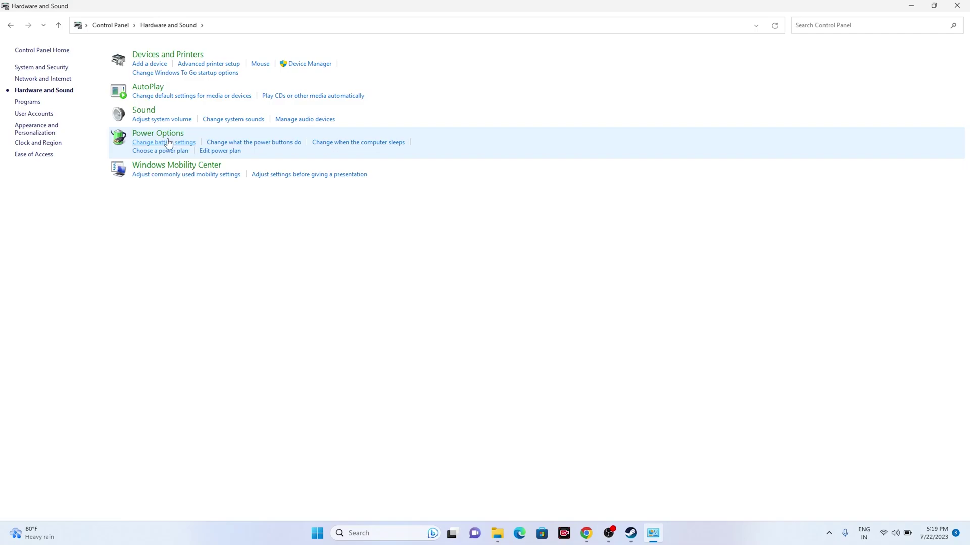
pyautogui.click(146, 112)
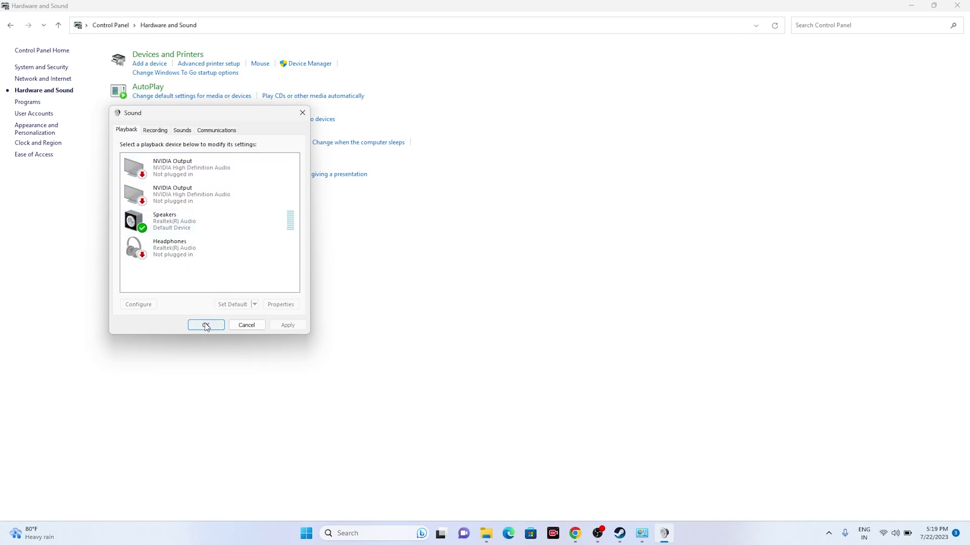
pyautogui.rightClick(191, 221)
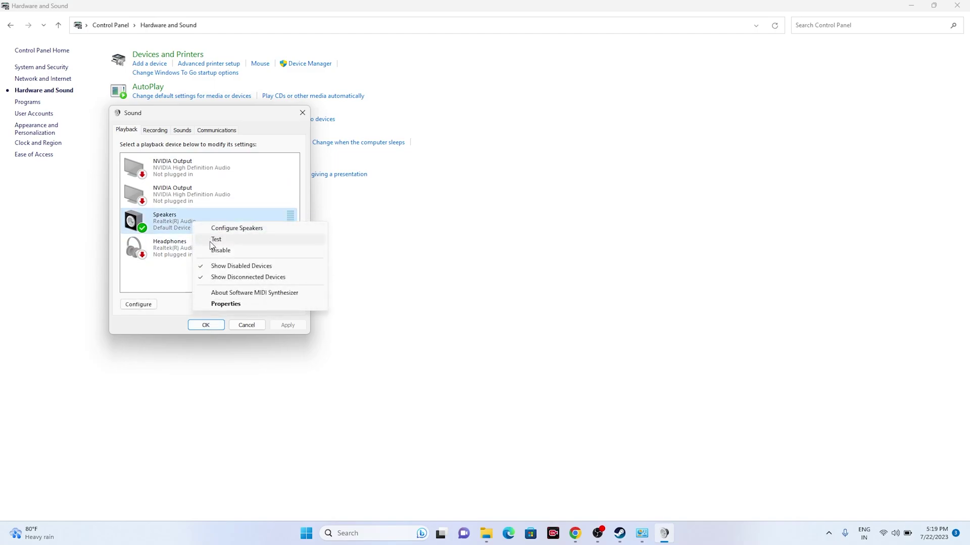
pyautogui.click(183, 278)
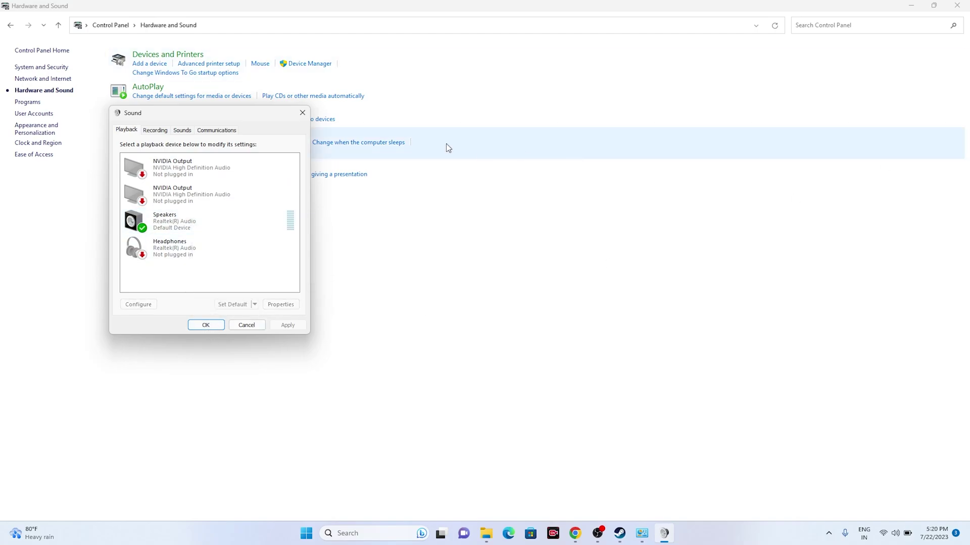
pyautogui.click(302, 112)
pyautogui.click(956, 5)
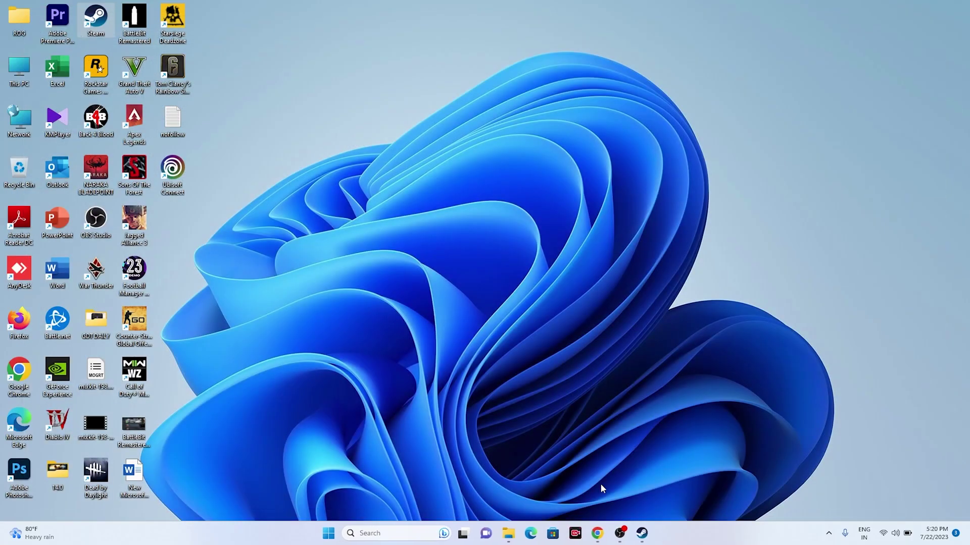
# - Briefly bring back Steam's Jagged Alliance 3 page, minimize it, and open the Start button's system-tools menu
pyautogui.click(641, 533)
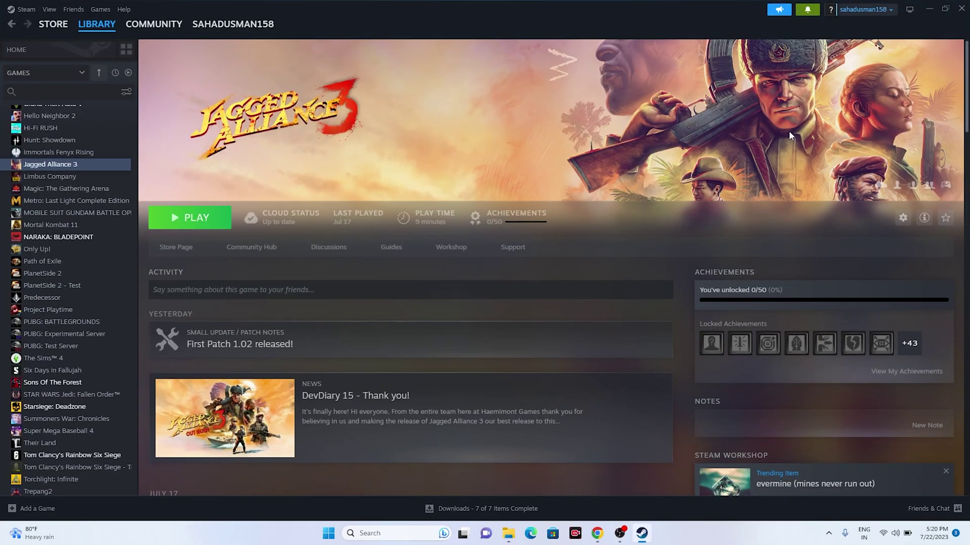
pyautogui.click(929, 9)
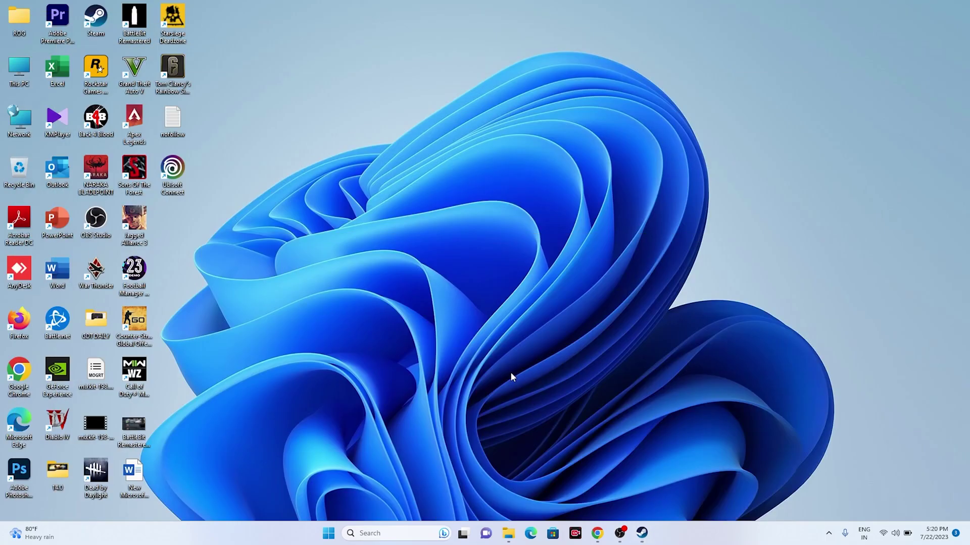
pyautogui.rightClick(328, 533)
# - Search automatically for a newer Realtek(R) Audio driver, confirm the best one is installed, and return to Steam
pyautogui.click(329, 323)
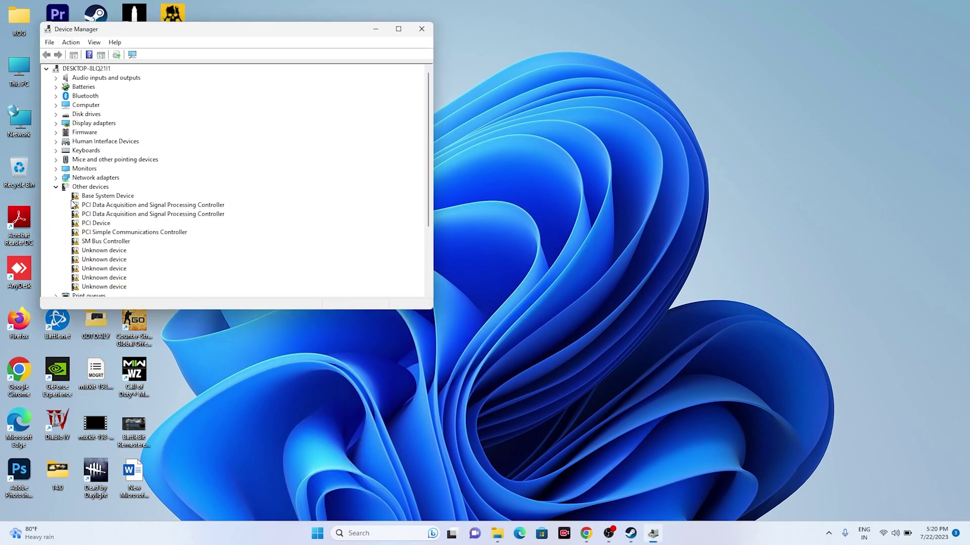
pyautogui.click(57, 187)
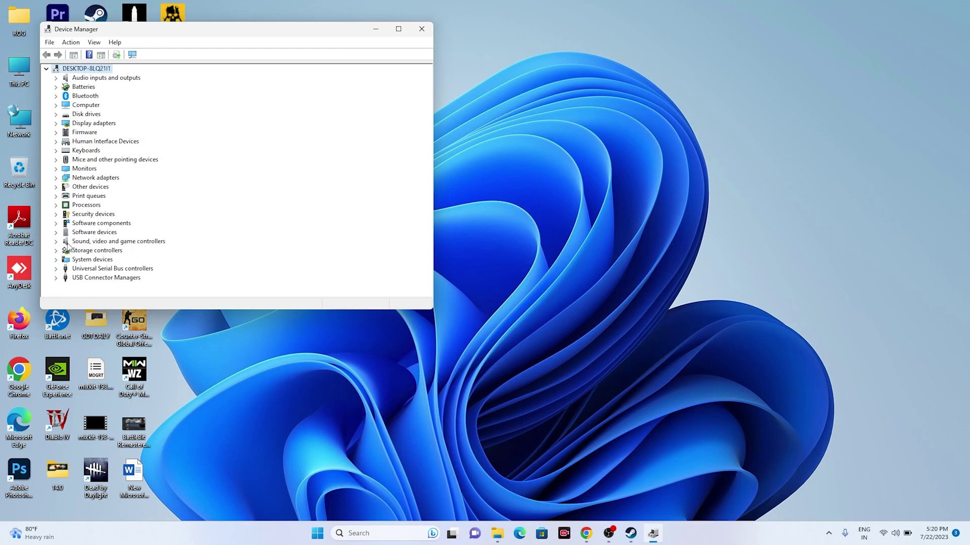
pyautogui.click(61, 242)
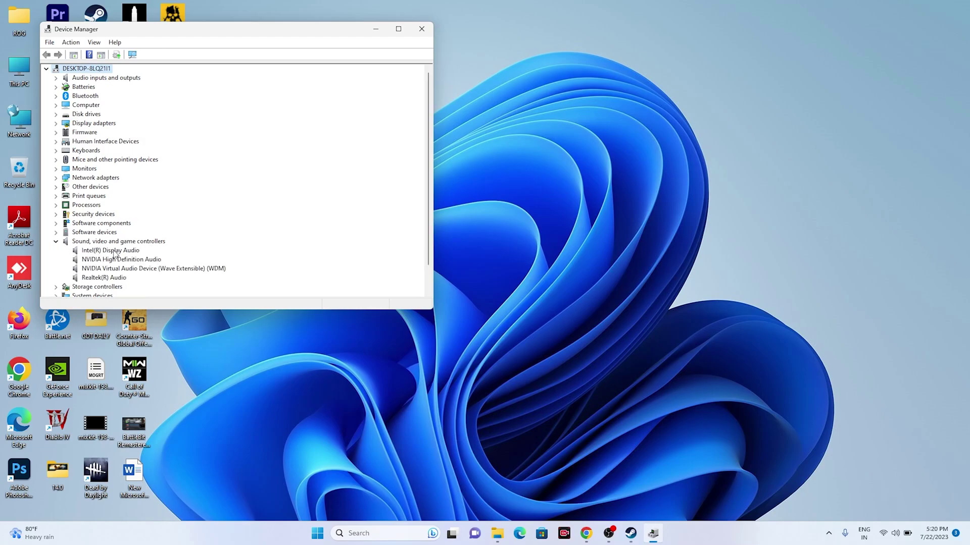
pyautogui.click(111, 279)
pyautogui.rightClick(123, 279)
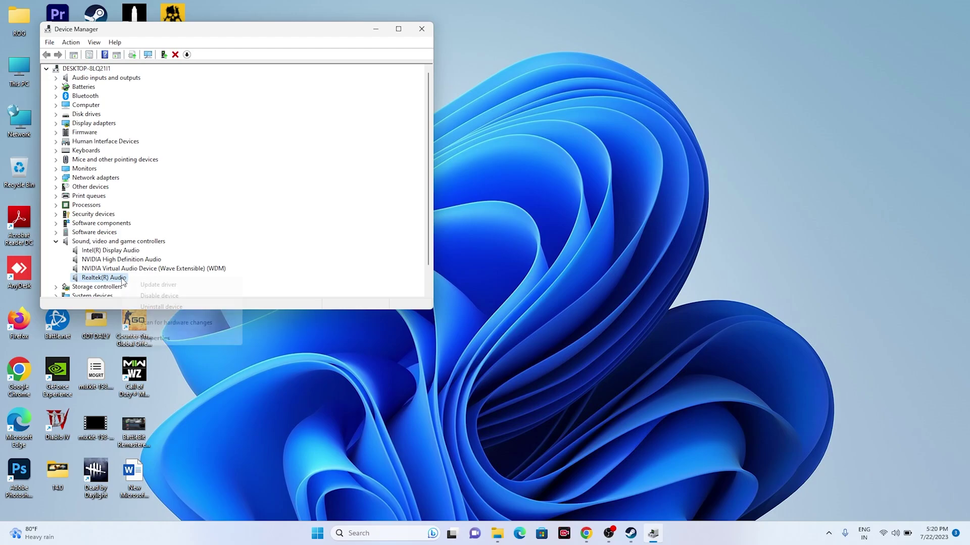
pyautogui.click(146, 285)
pyautogui.click(179, 151)
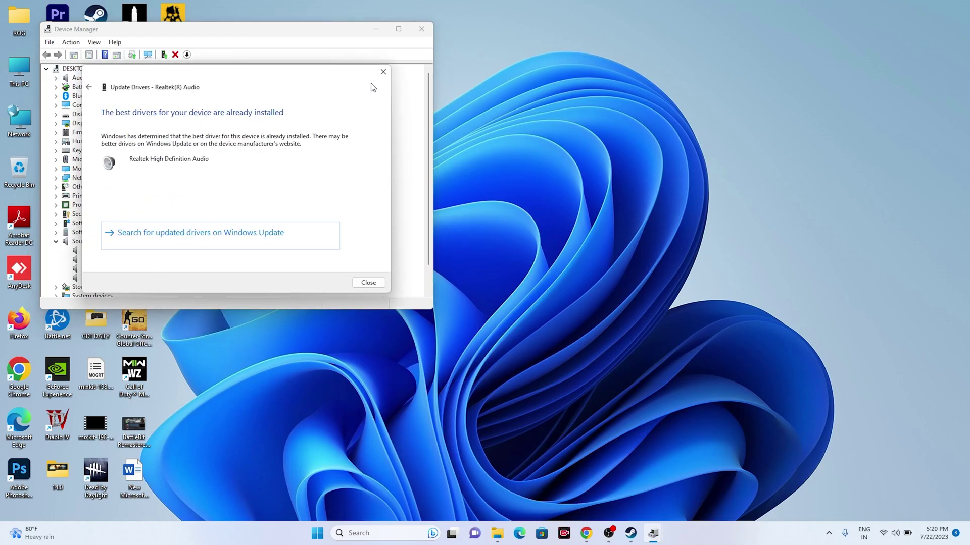
pyautogui.click(383, 71)
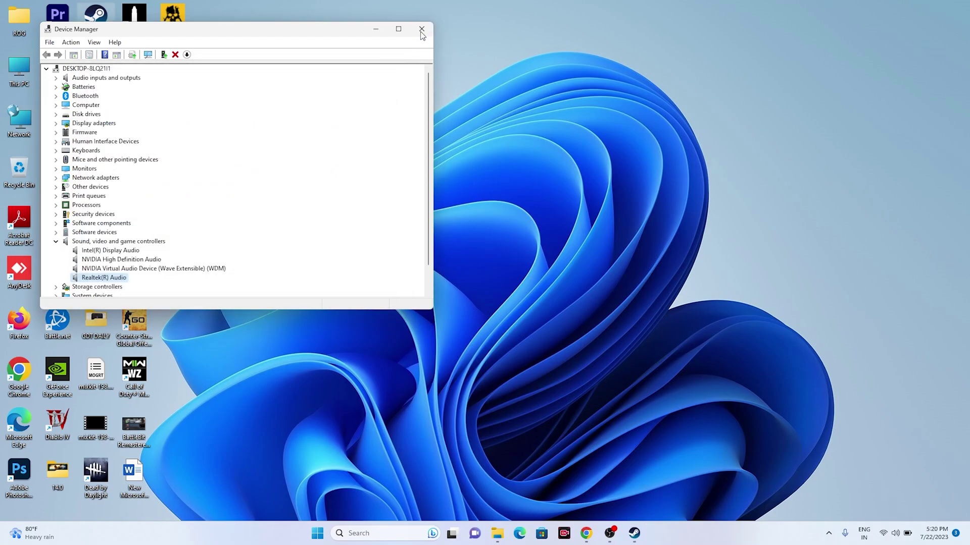
pyautogui.click(422, 29)
pyautogui.click(642, 533)
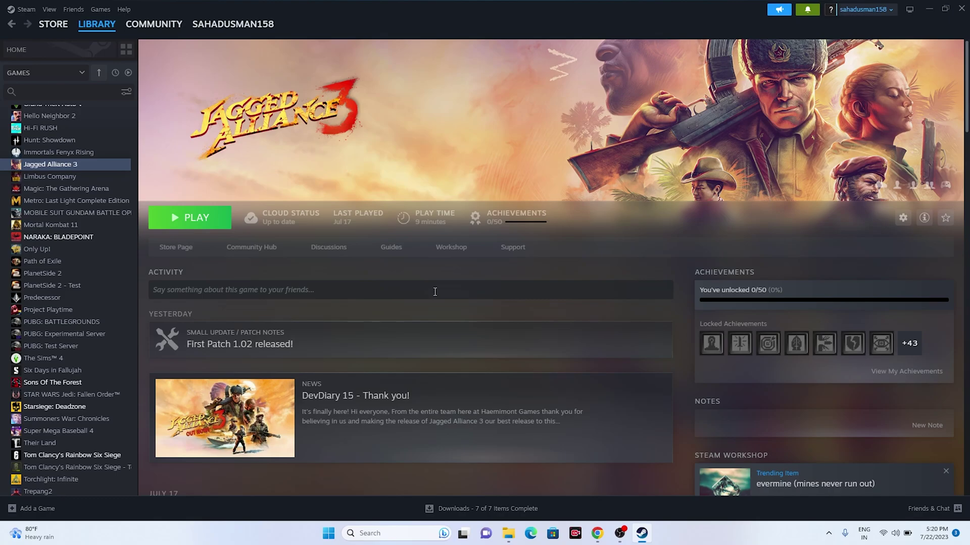
# - Start Verify integrity of game files for Jagged Alliance 3 under Installed Files, then close Properties
pyautogui.rightClick(55, 166)
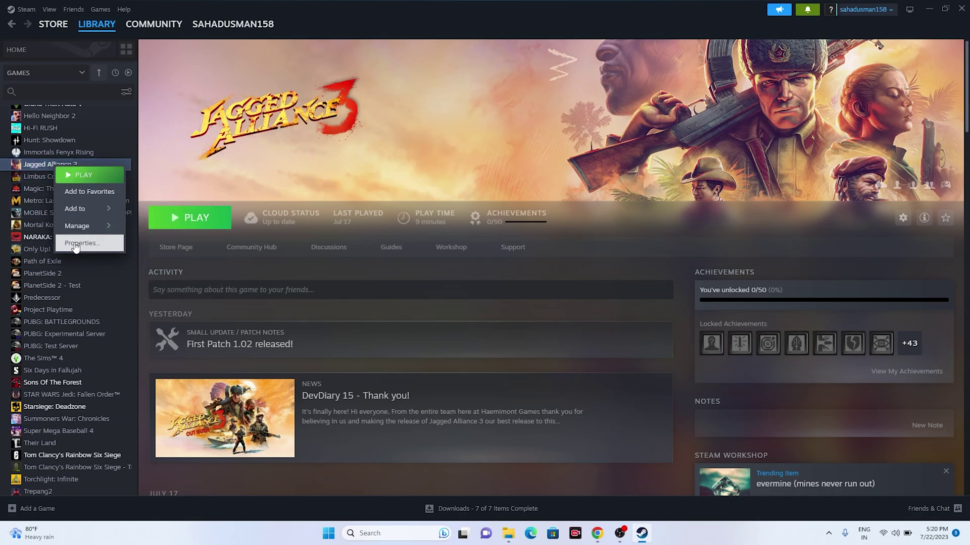
pyautogui.click(75, 244)
pyautogui.click(316, 207)
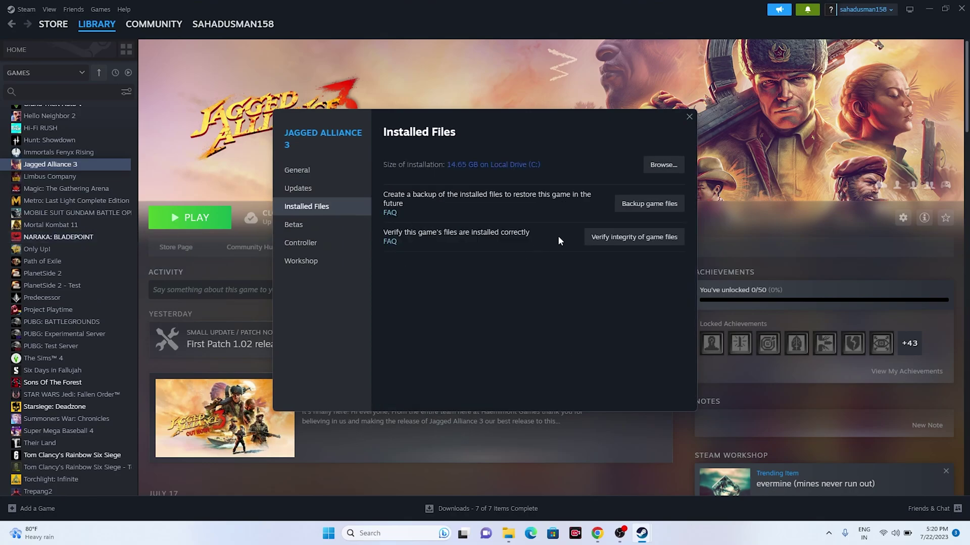
pyautogui.click(646, 243)
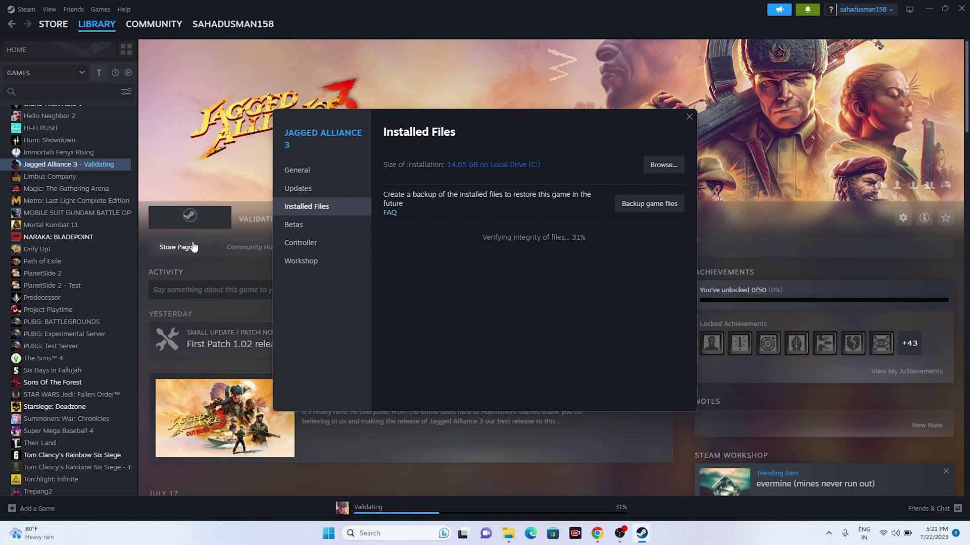
pyautogui.click(731, 227)
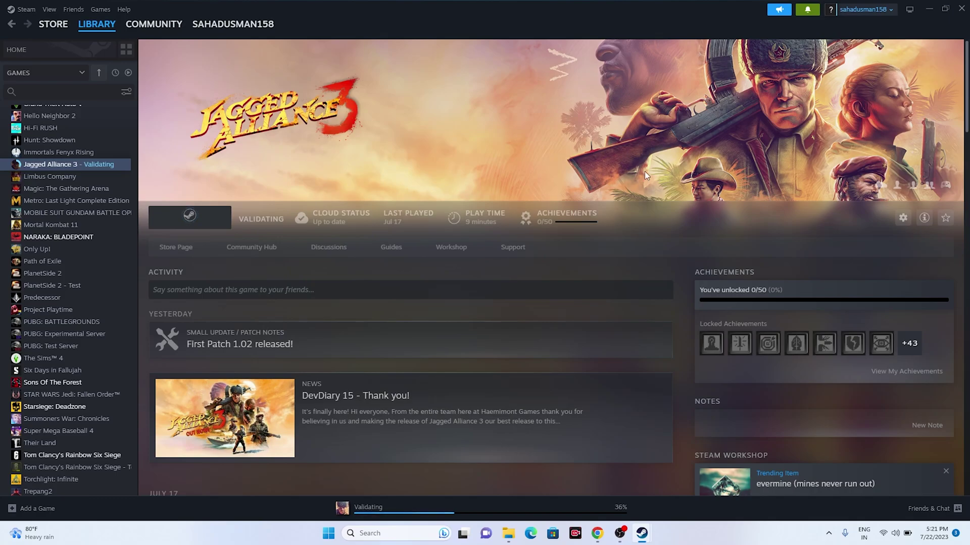